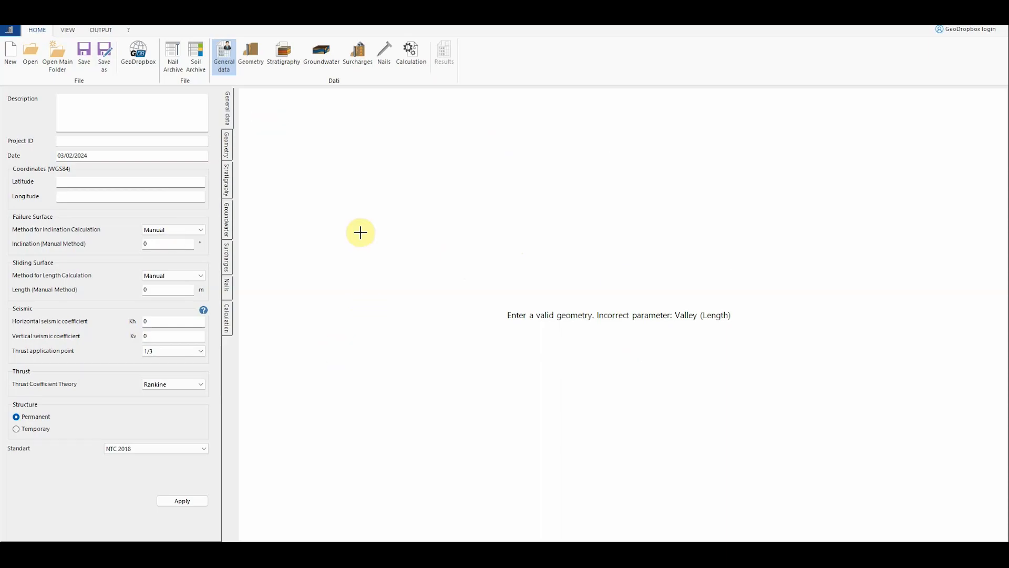
Open the program's online help and look over the introduction and the geometry topic among the analysis input pages
click(128, 30)
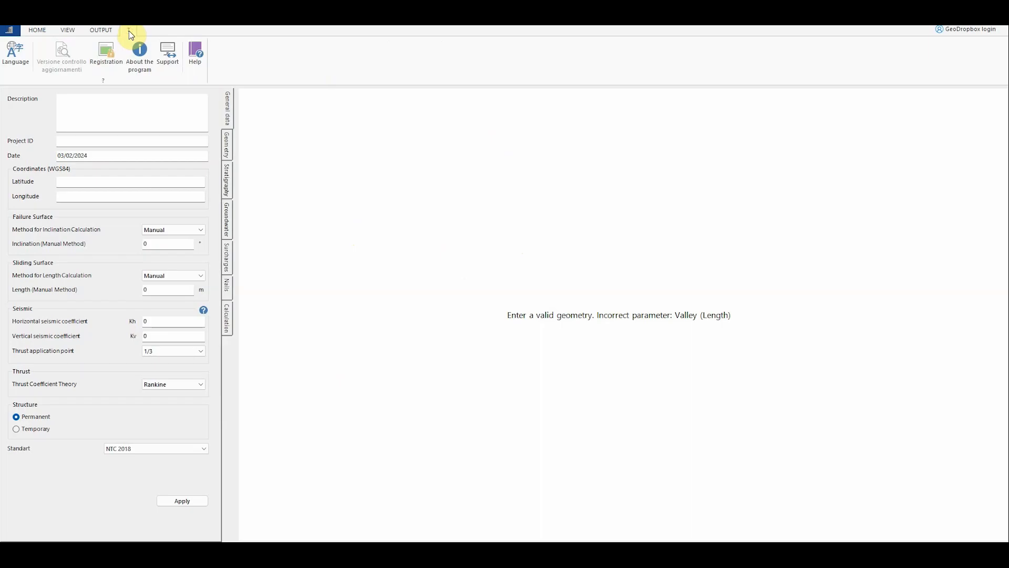
click(196, 53)
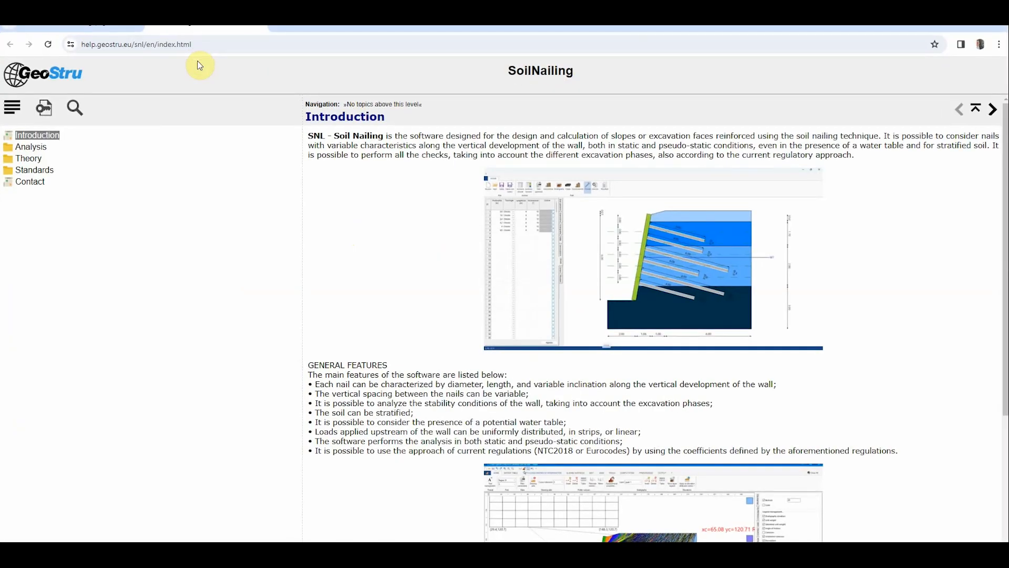
scroll(462, 253, down, 3)
scroll(457, 267, up, 3)
click(38, 147)
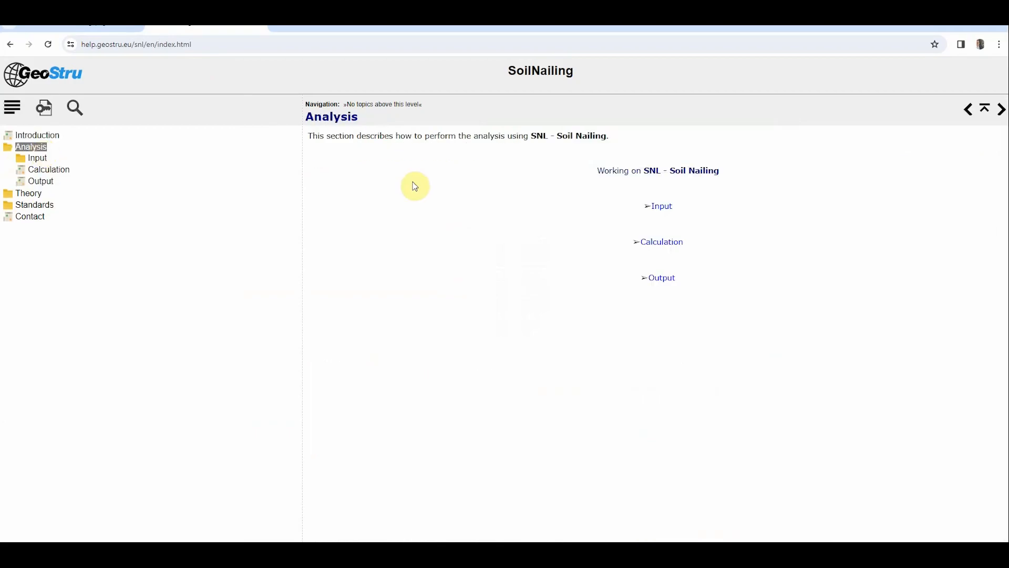
click(36, 158)
click(55, 180)
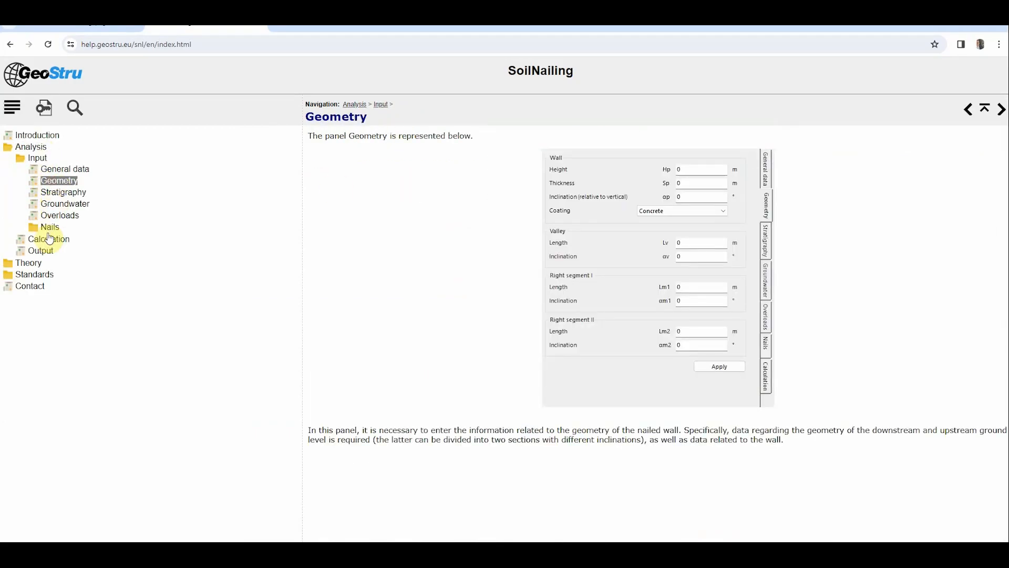
Browse the help's theory topics, including the calculation scheme, global stability verification and pullout failure of the reinforcement
click(33, 265)
click(72, 169)
click(74, 183)
click(74, 204)
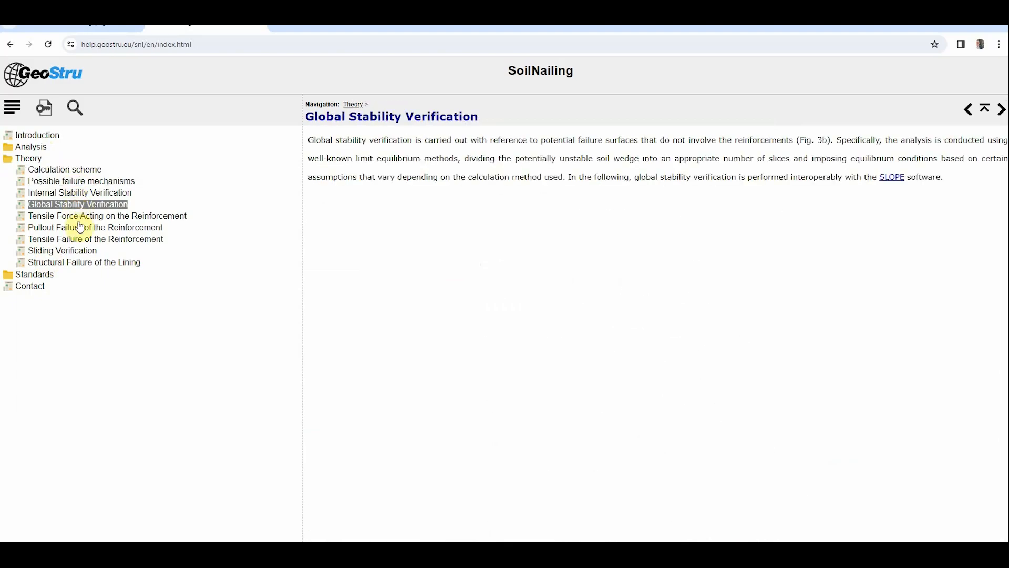
click(80, 228)
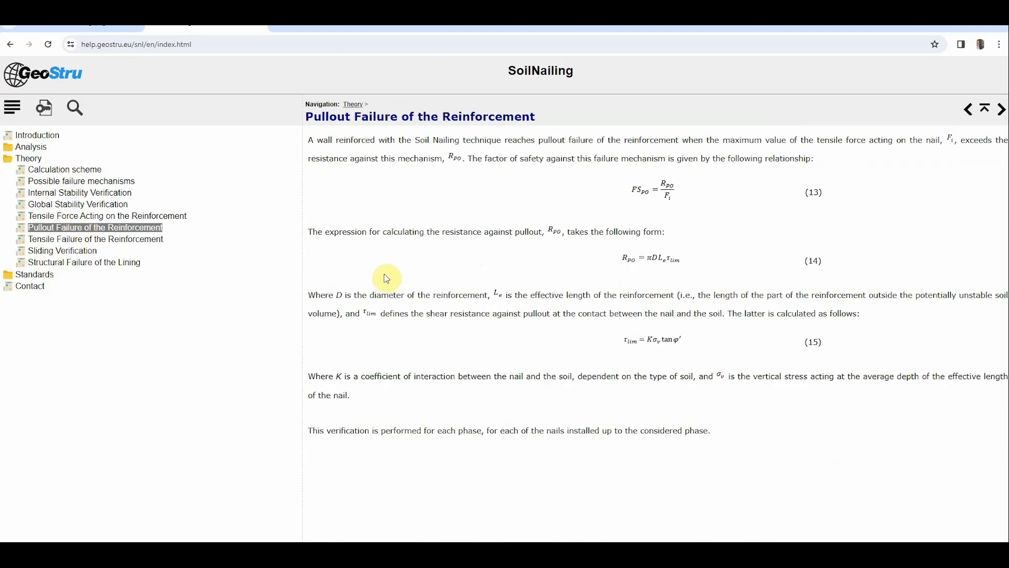
Read the Eurocode 7 help page in the standards section, covering the design approaches and partial factor tables
click(50, 276)
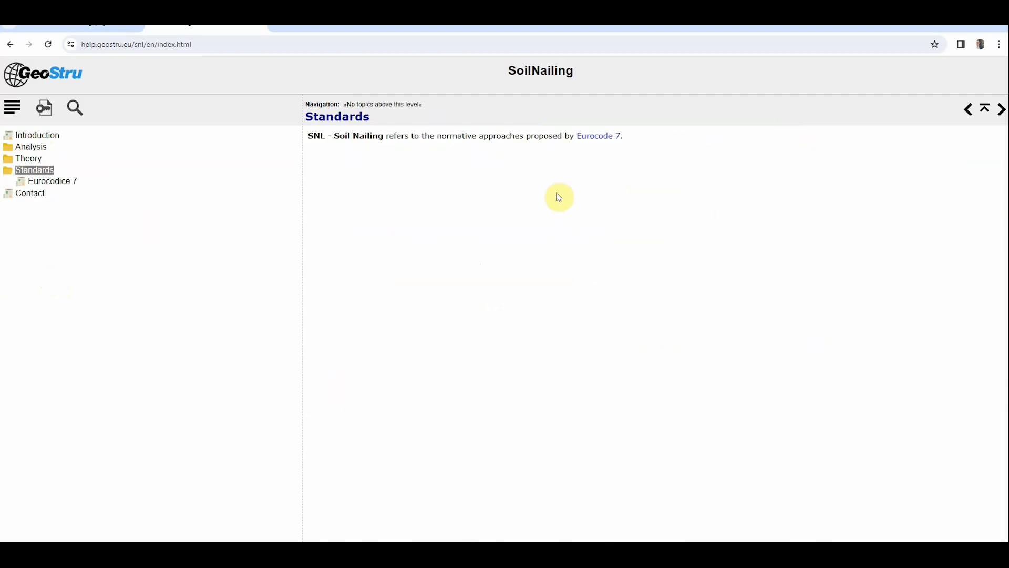
click(590, 138)
scroll(507, 193, down, 3)
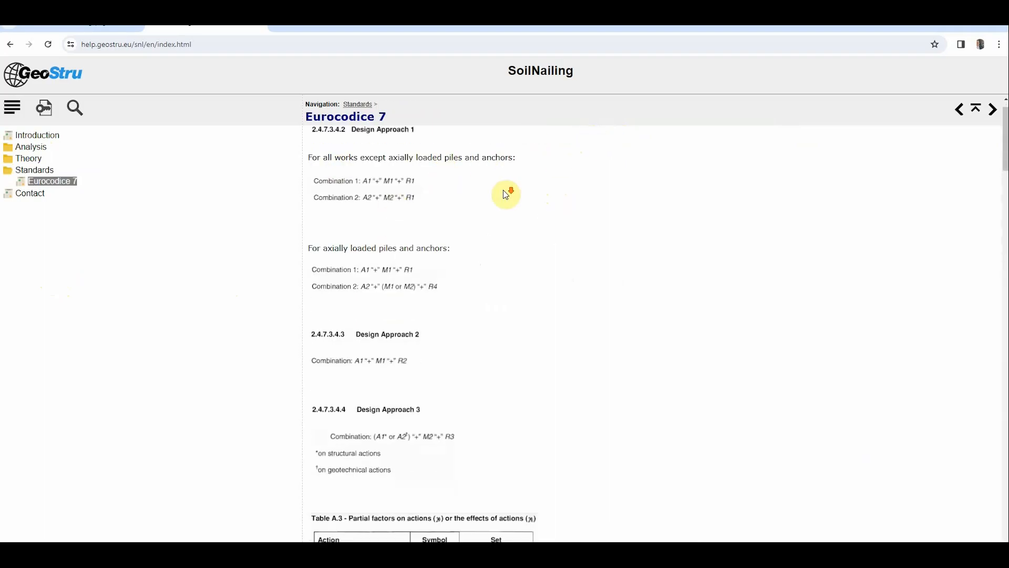
scroll(510, 197, down, 10)
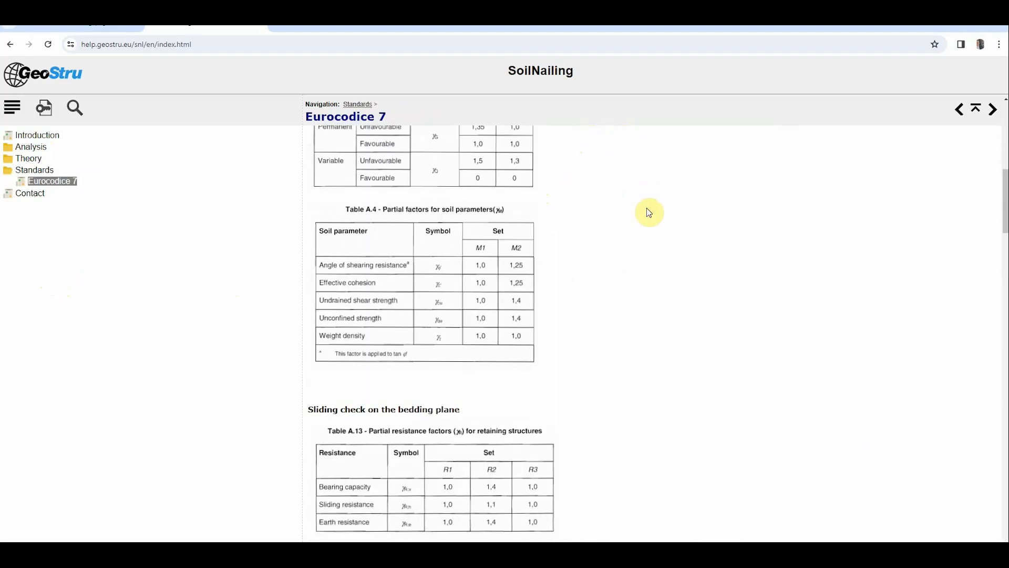
scroll(650, 211, down, 10)
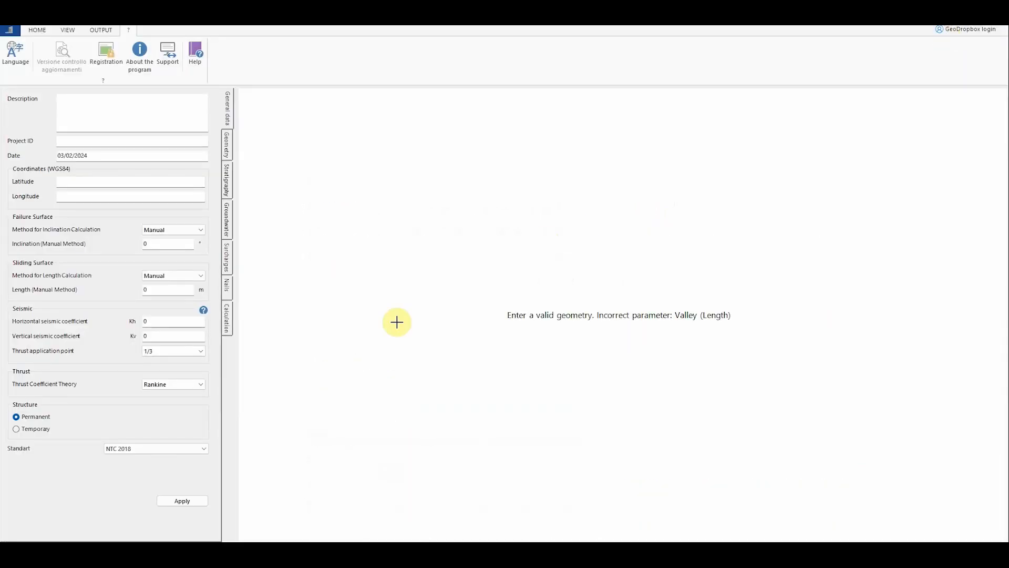
Return to the soil nailing program and review the soil archive and the nail archive, accepting each one
click(37, 29)
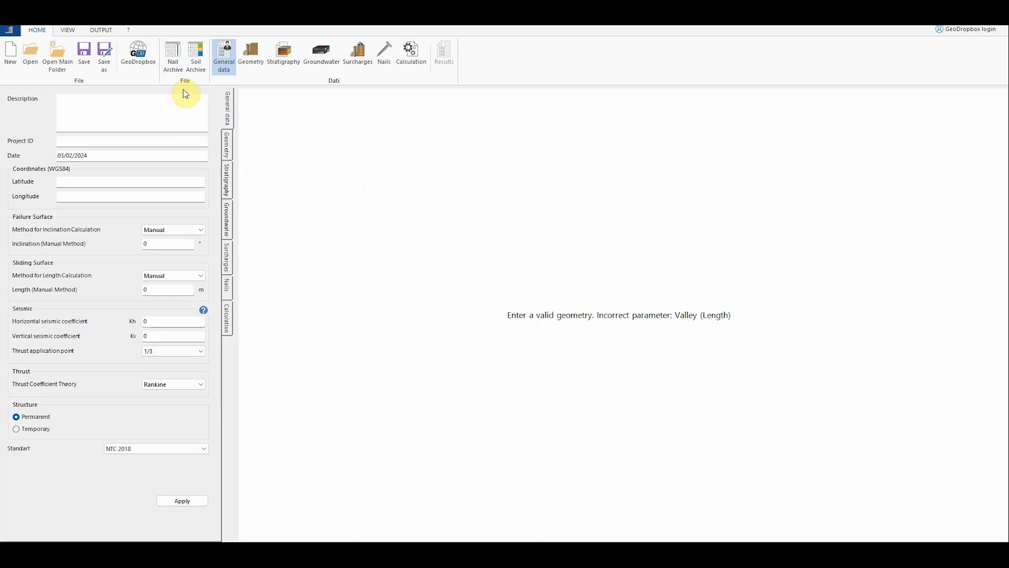
click(196, 59)
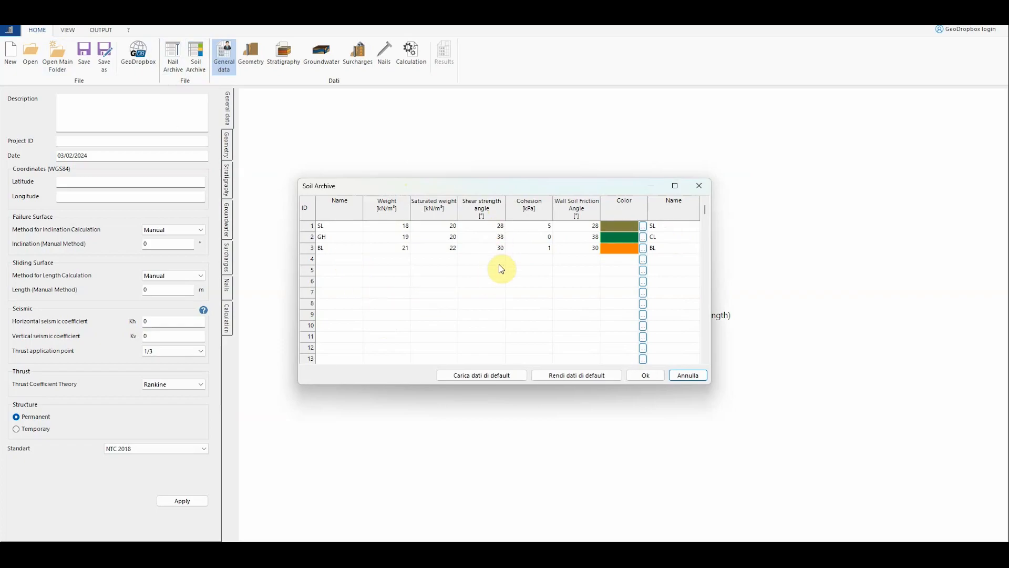
click(439, 269)
click(647, 374)
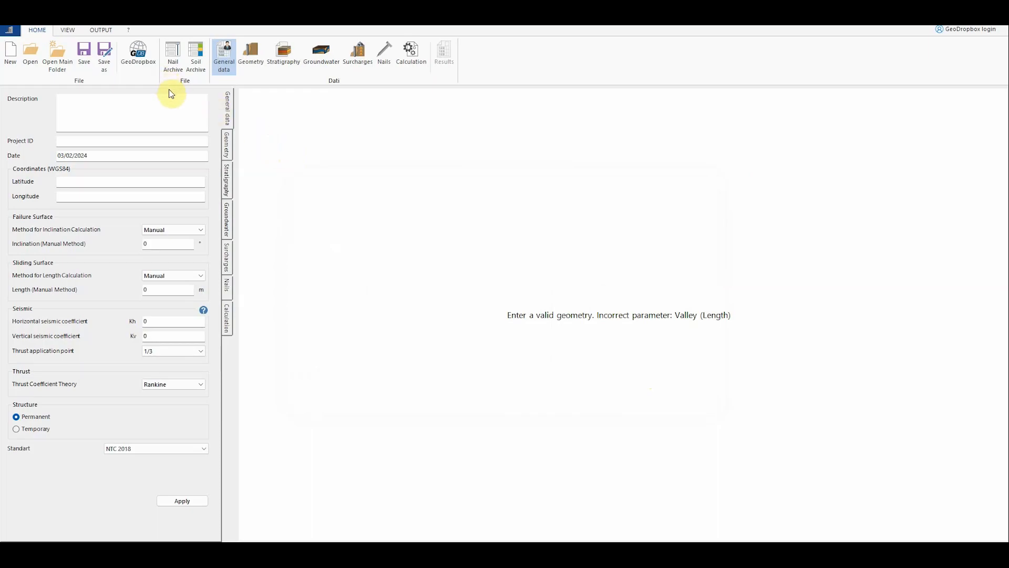
click(168, 61)
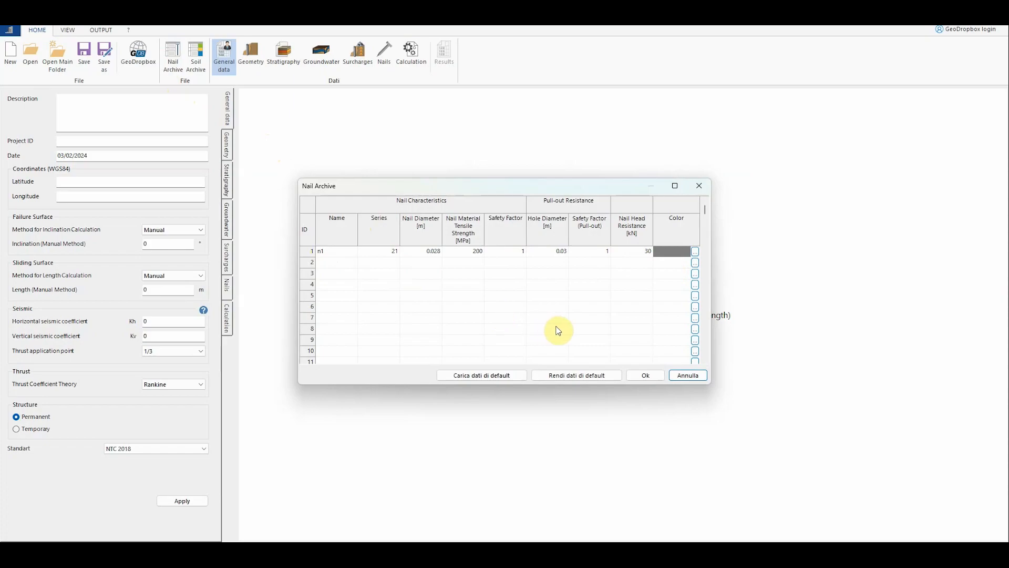
click(642, 375)
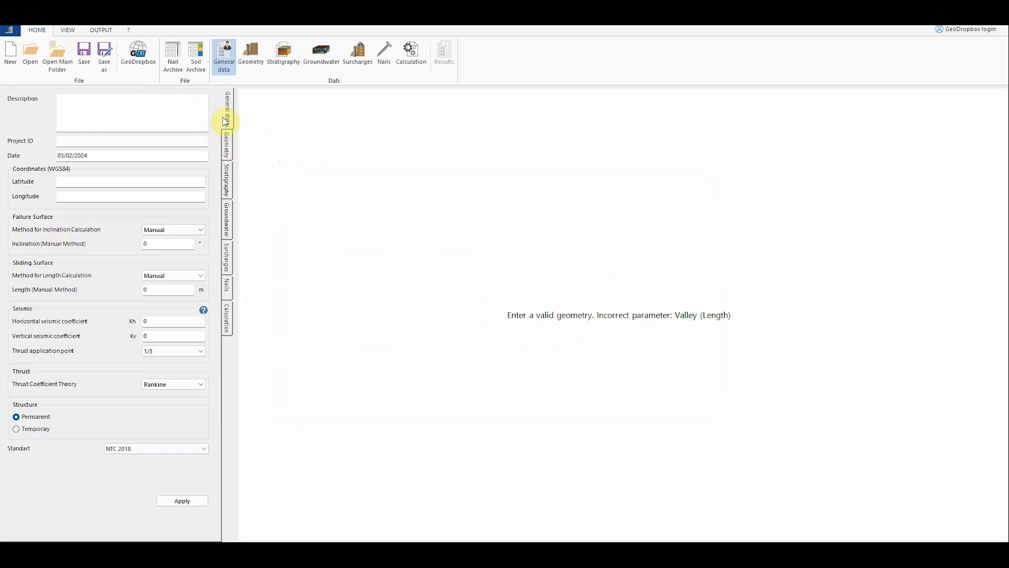
Look through the geometry, stratigraphy and groundwater input sections and return to the general data
click(227, 143)
click(227, 181)
click(230, 202)
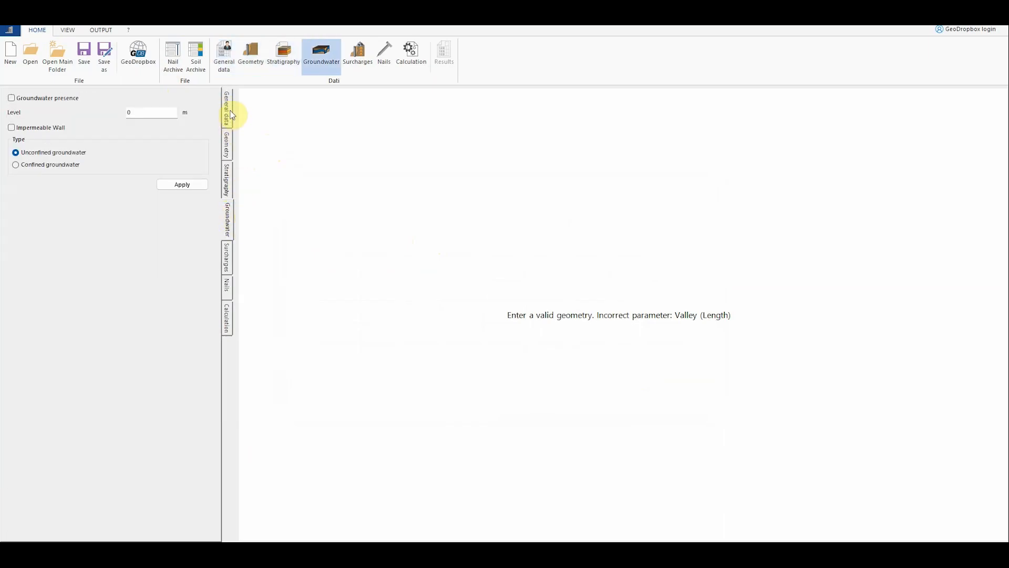
click(231, 113)
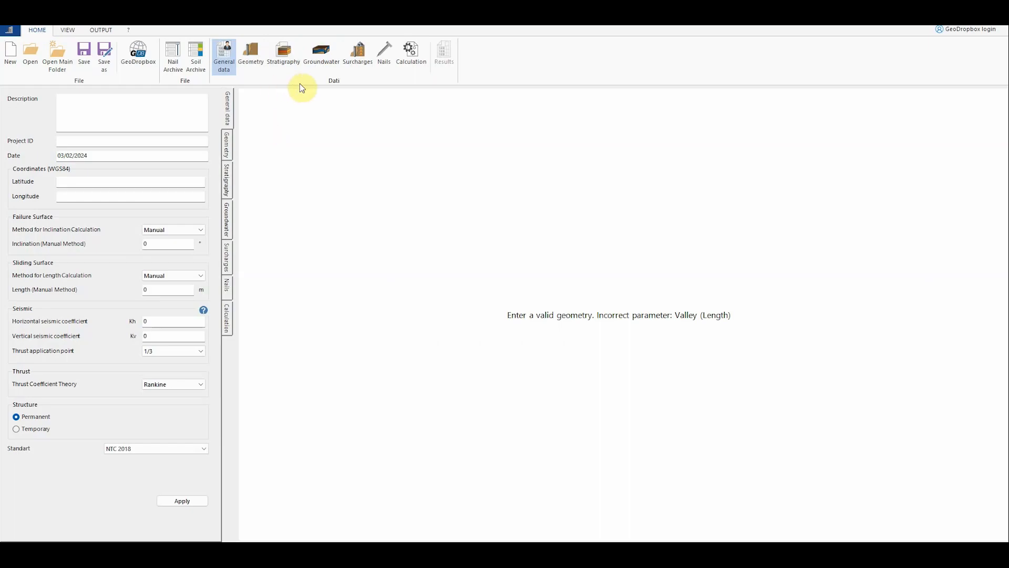
click(245, 70)
click(282, 56)
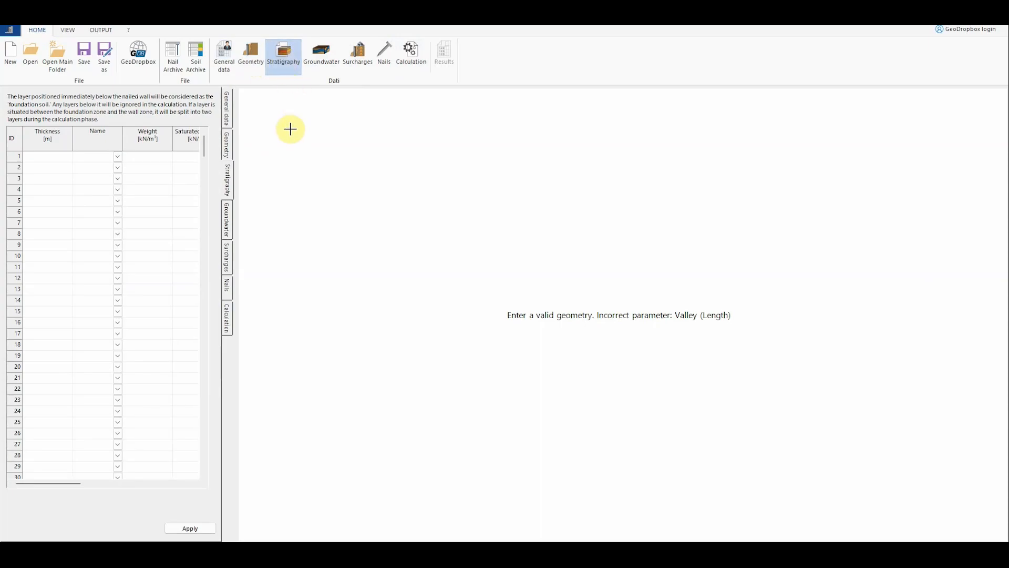
click(224, 57)
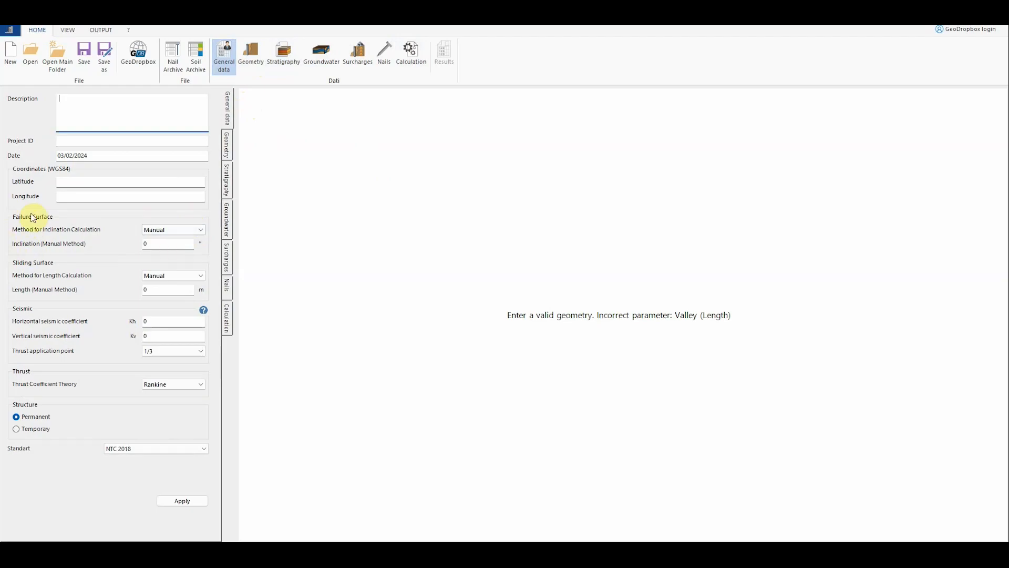
Set the failure surface inclination manually to 60° and the sliding surface length calculation method to Automatic
click(171, 229)
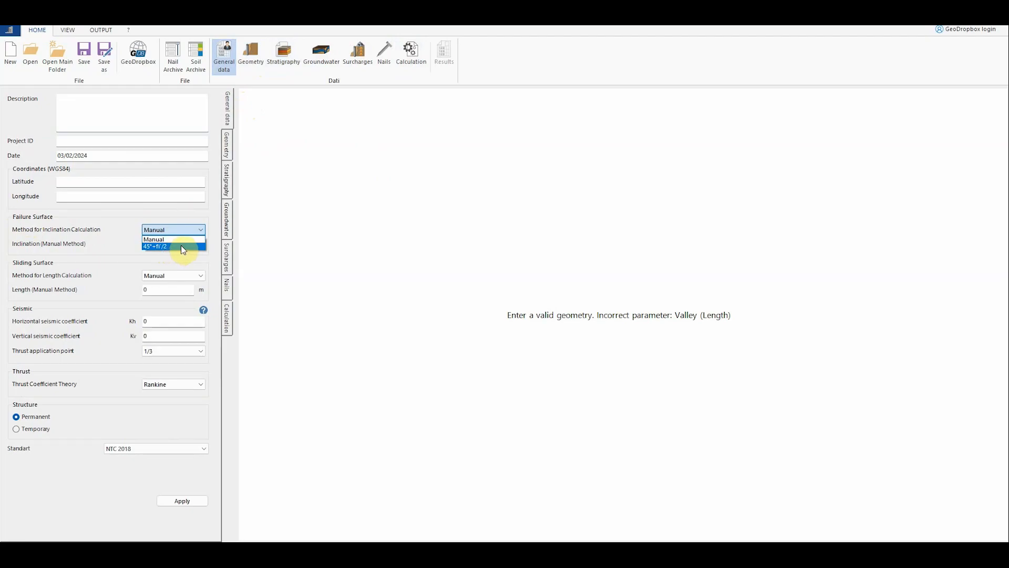
click(185, 239)
click(157, 244)
text(60)
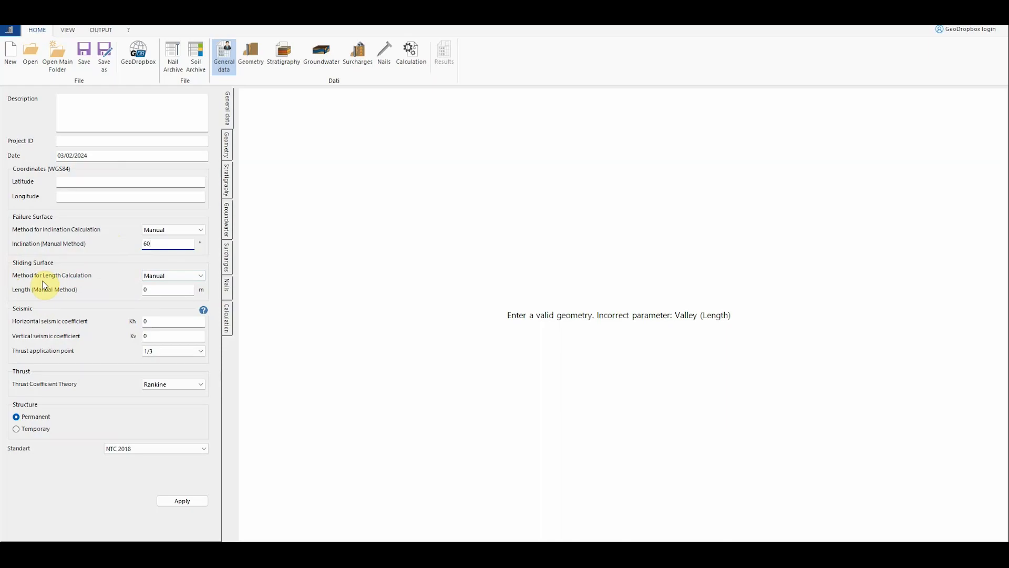
click(171, 276)
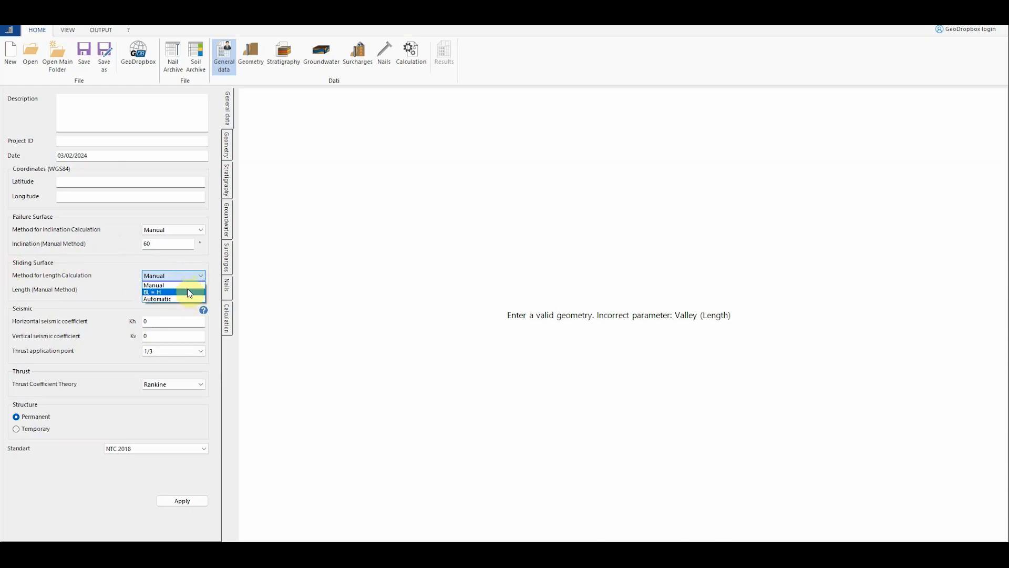
click(165, 299)
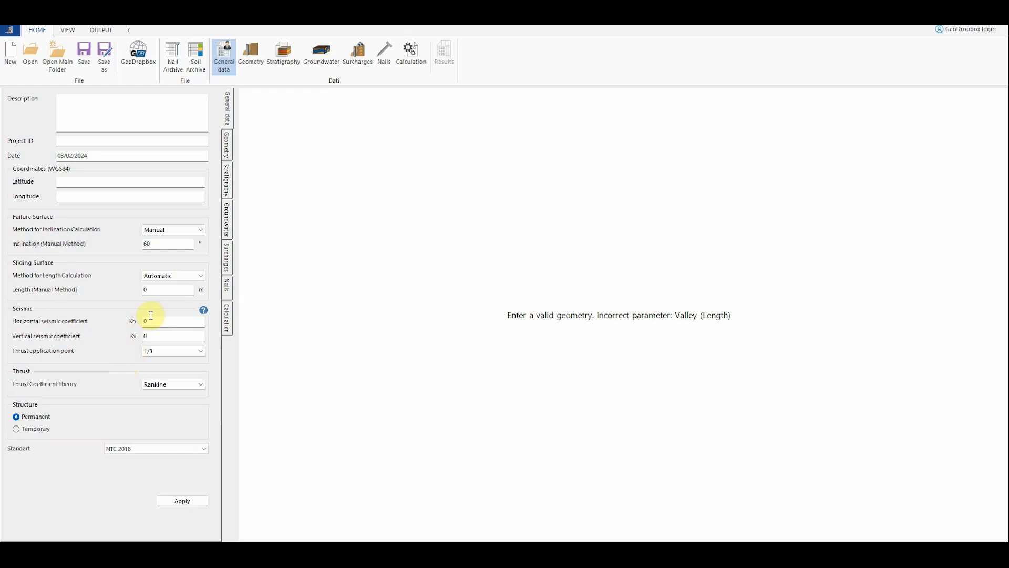
Choose Coulomb as the thrust coefficient theory and Eurocode as the standard, and apply the general data
click(156, 384)
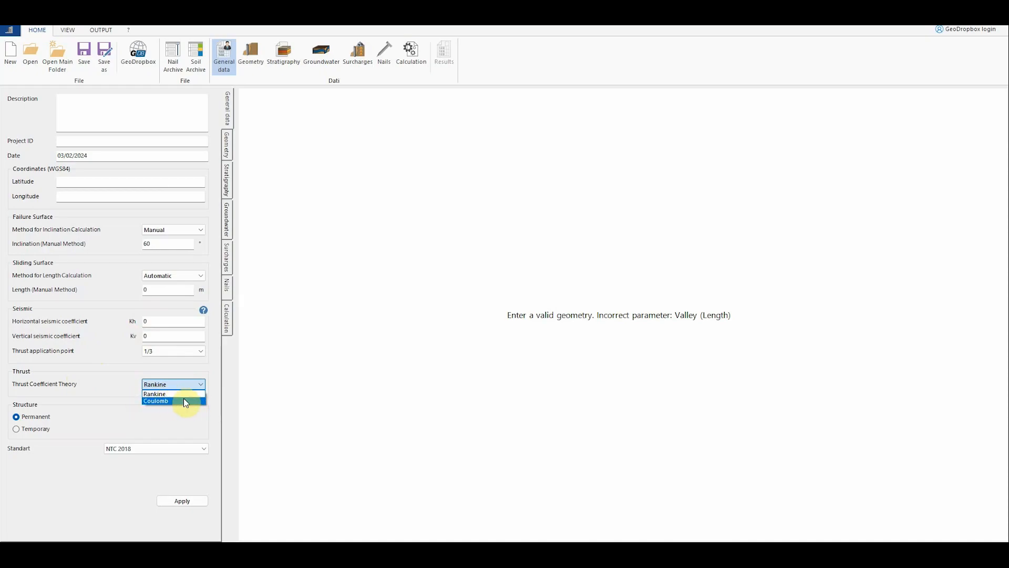
click(160, 401)
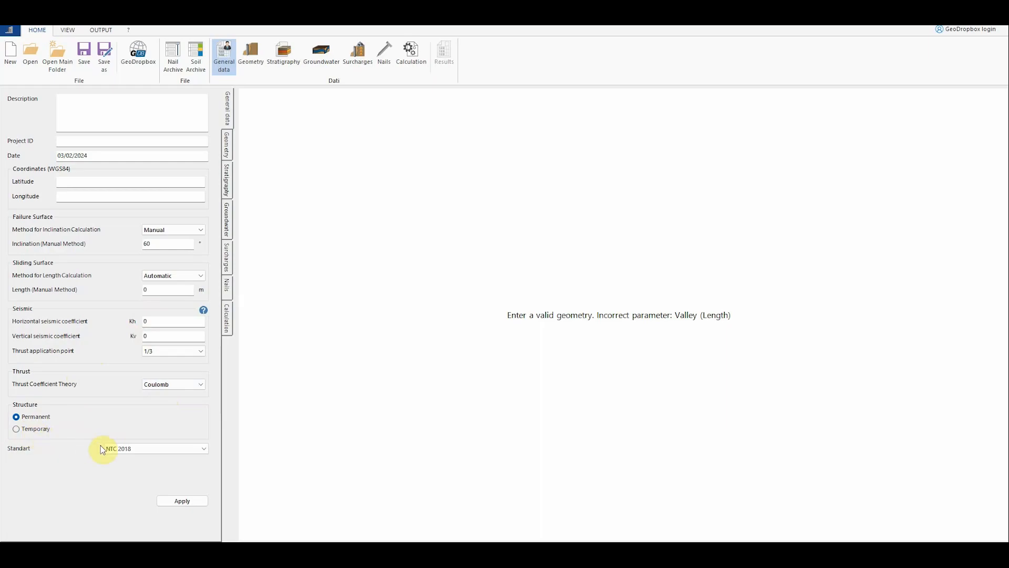
click(143, 448)
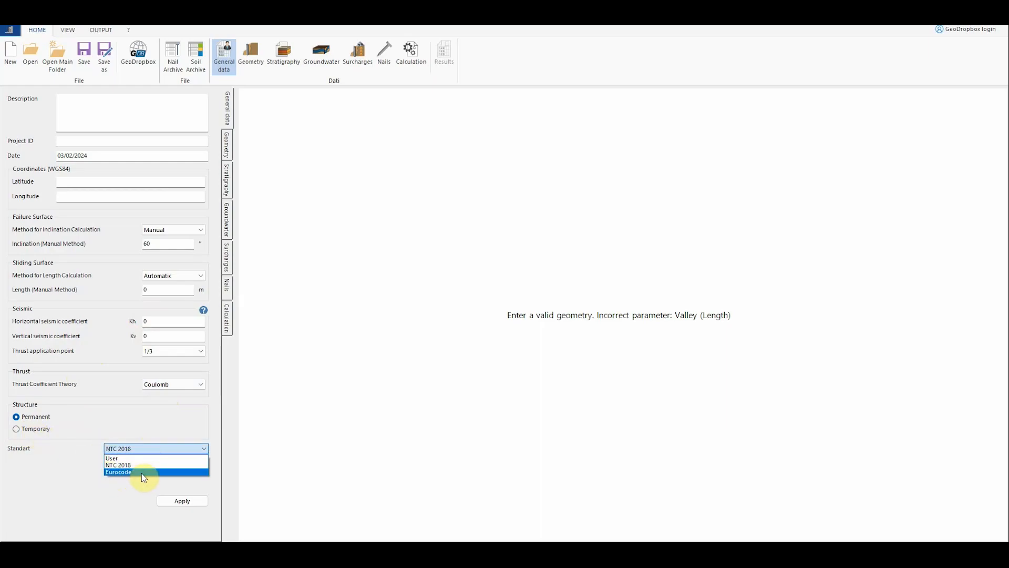
click(143, 472)
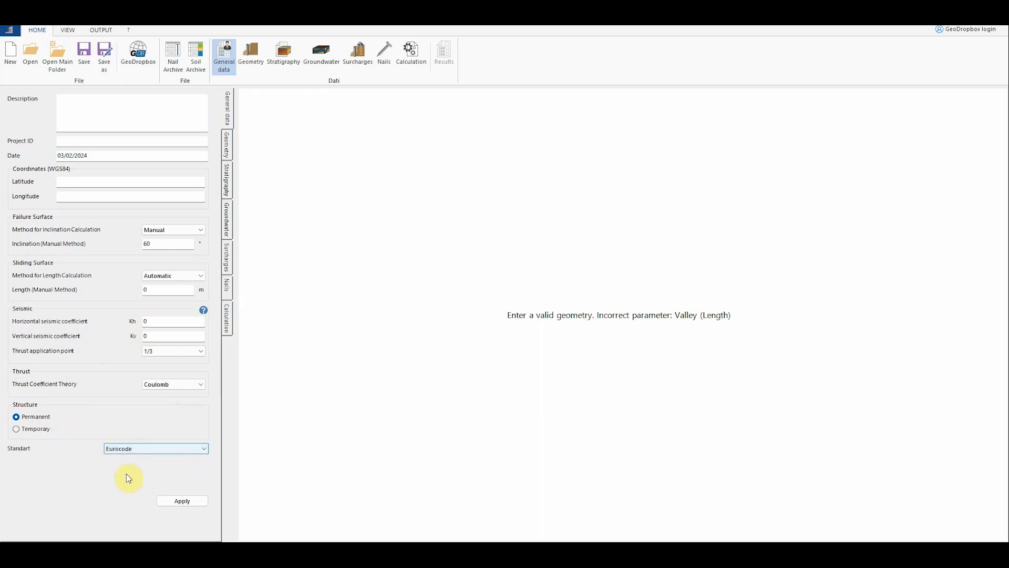
click(193, 503)
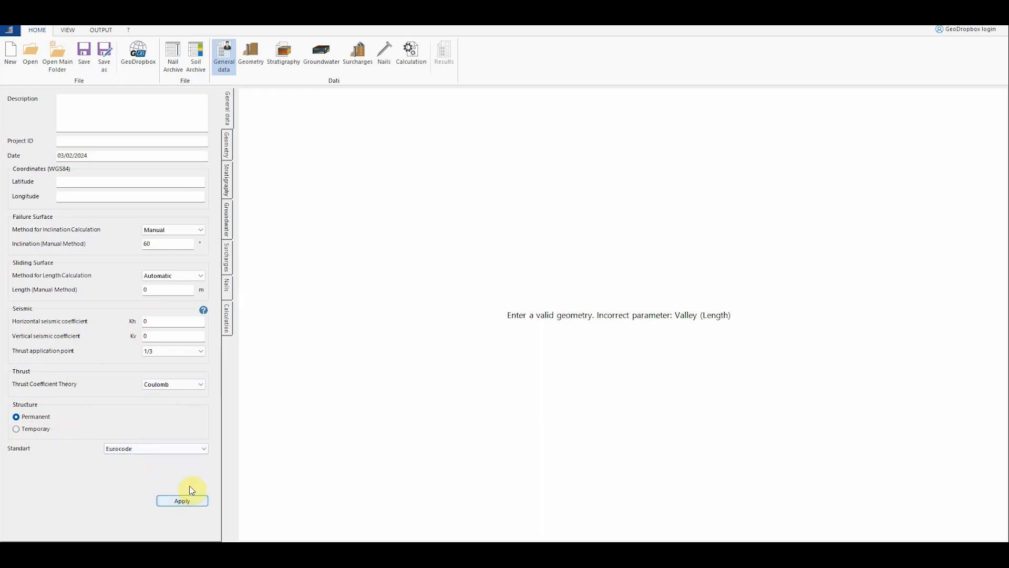
In the geometry data, define the wall with a height of 5 m, a thickness of 0.1 m and a Concrete coating
click(228, 148)
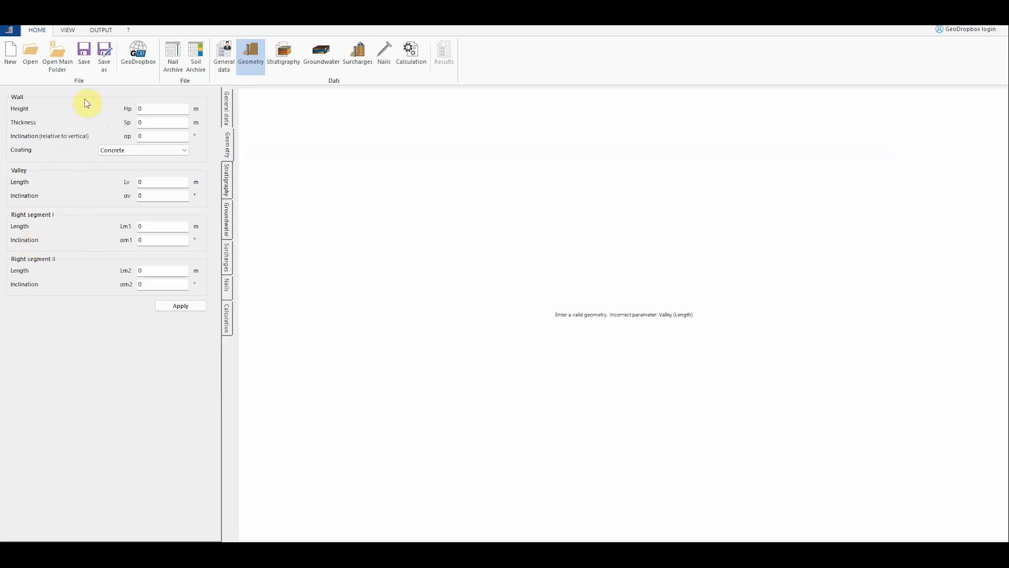
click(141, 108)
text(5)
click(143, 122)
text(0.1)
click(148, 134)
click(147, 151)
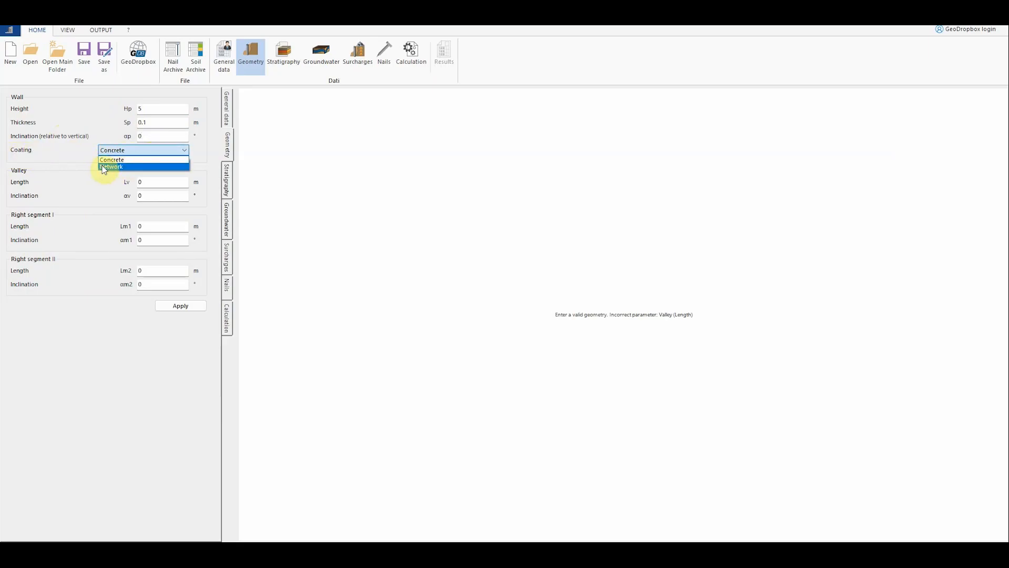
click(129, 160)
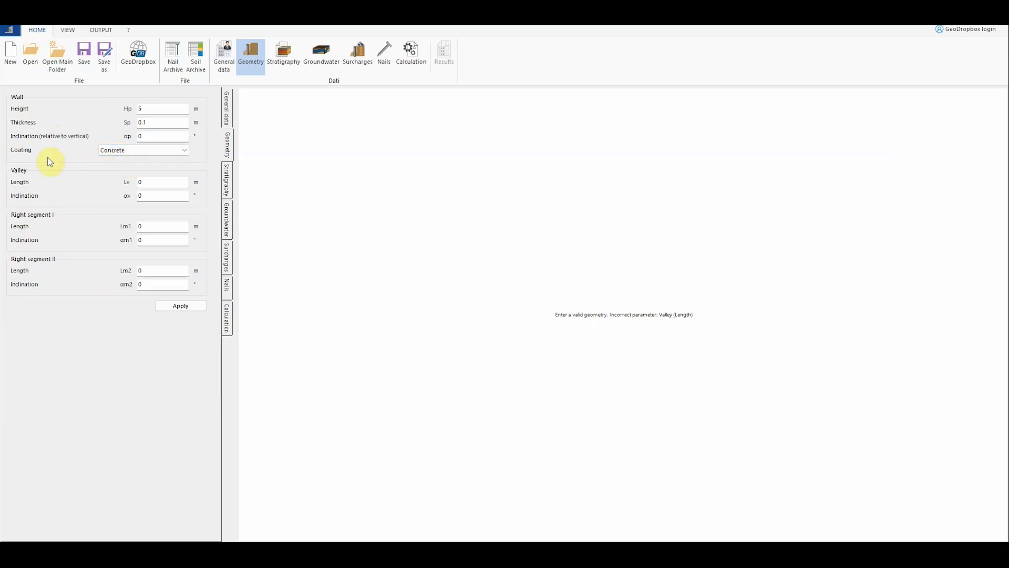
Set the valley length to 10 m, and give right segment I a length of 10 m and an inclination of 5°
click(135, 182)
click(135, 196)
click(144, 198)
click(157, 227)
text(10)
key(Tab)
Set the length of right segment II to 5 m and apply the geometry
click(138, 270)
text(5)
click(140, 284)
click(174, 308)
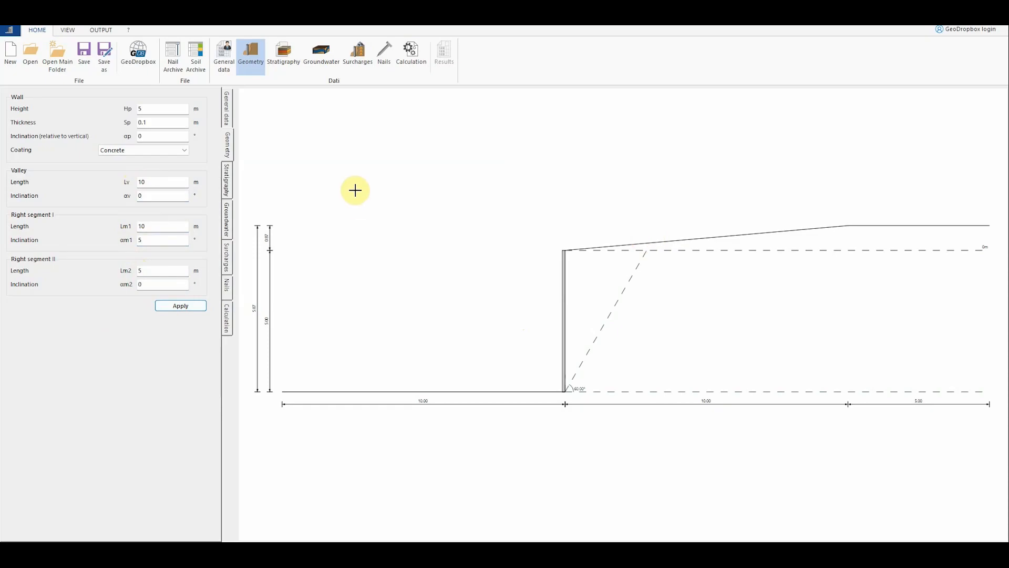
In the stratigraphy data, set the thicknesses of layers 1, 2 and 3 to 2, 3 and 5 m
click(230, 182)
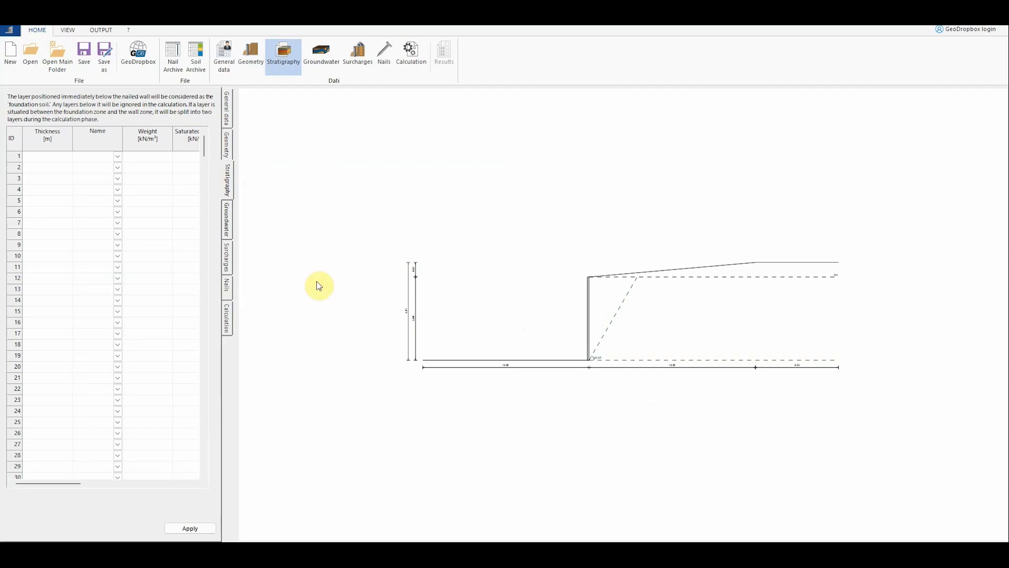
drag(66, 488, 124, 487)
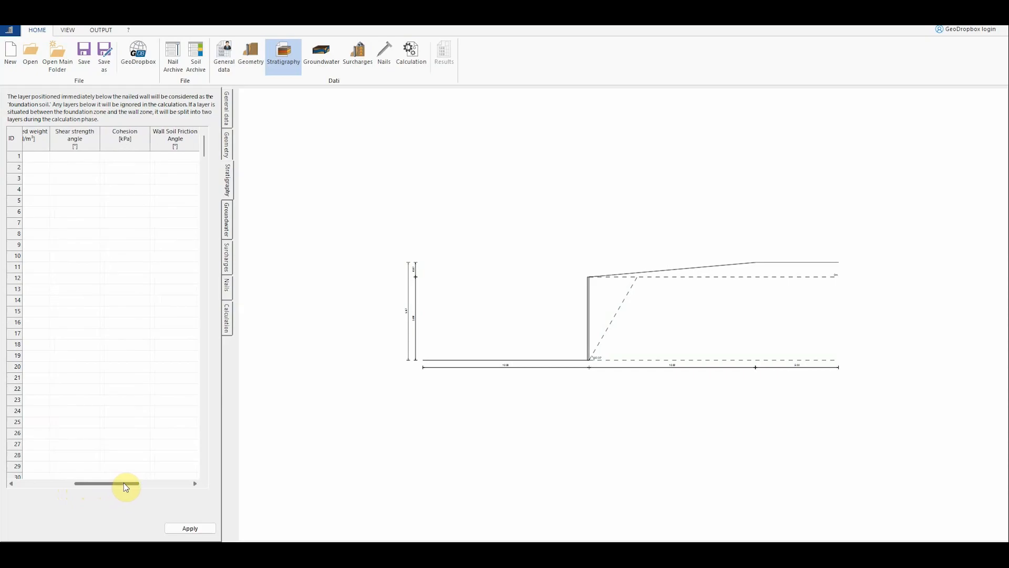
drag(125, 483, 140, 484)
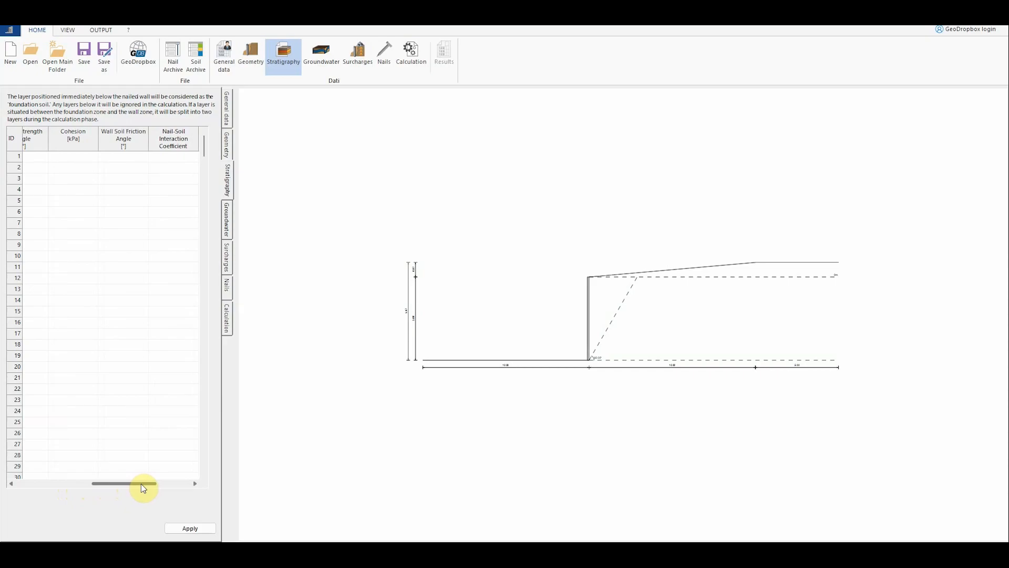
drag(140, 484, 73, 488)
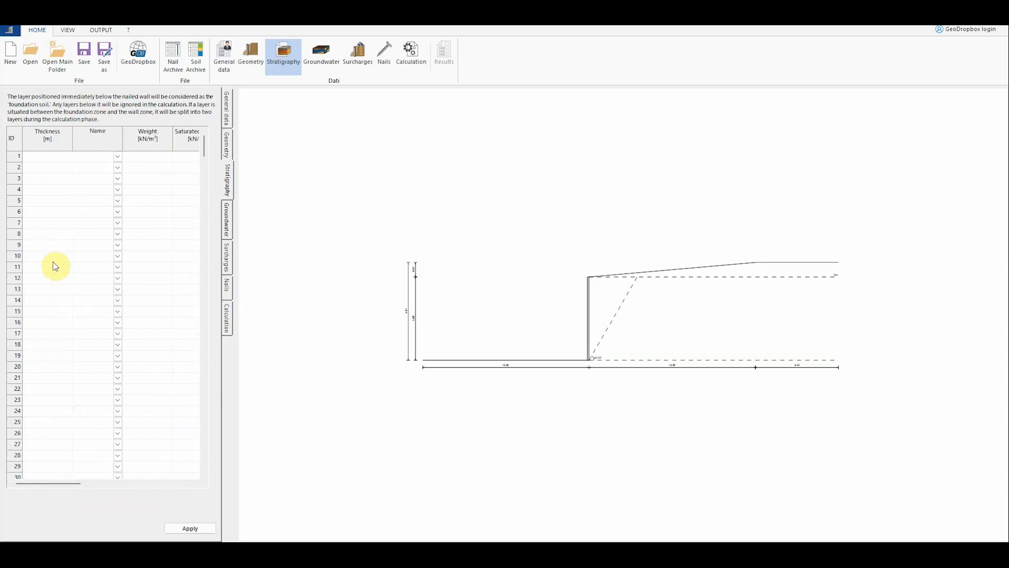
click(54, 160)
text(2)
click(51, 168)
text(3)
click(49, 179)
click(66, 178)
text(5)
click(63, 192)
Assign the soils SL, GH and BL to layers 1, 2 and 3, and apply the stratigraphy
click(119, 156)
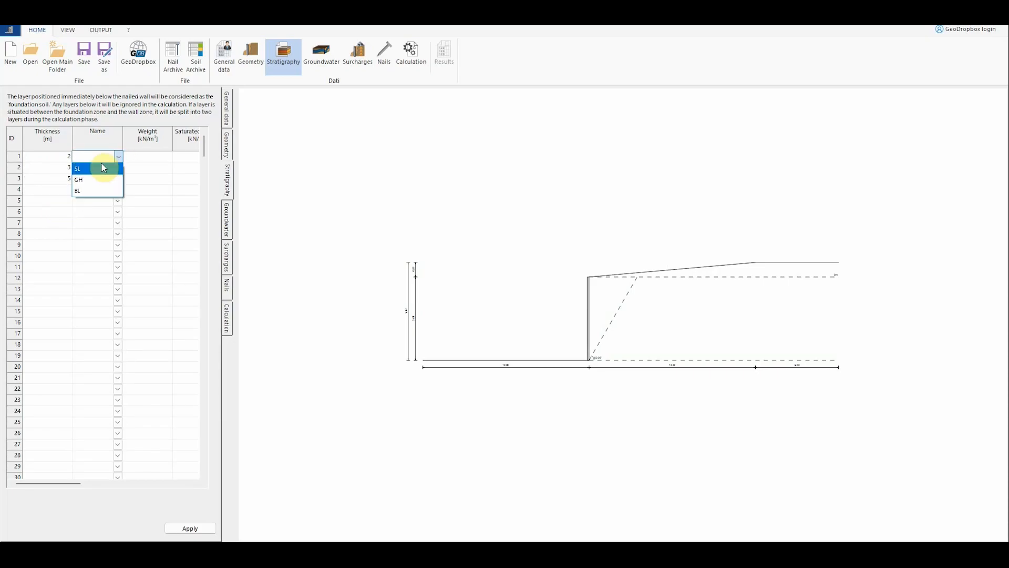
click(95, 169)
click(118, 167)
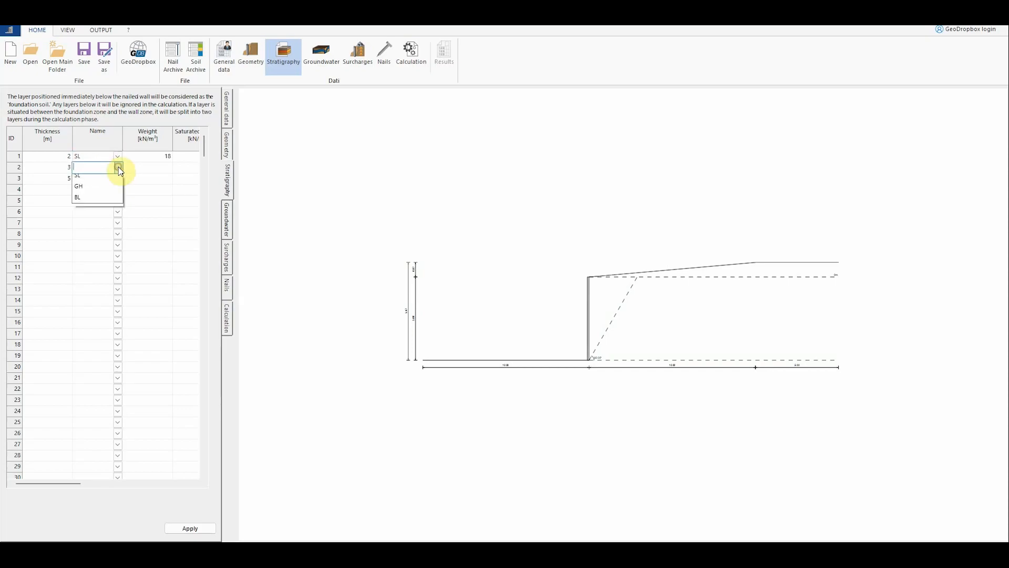
click(102, 189)
click(119, 178)
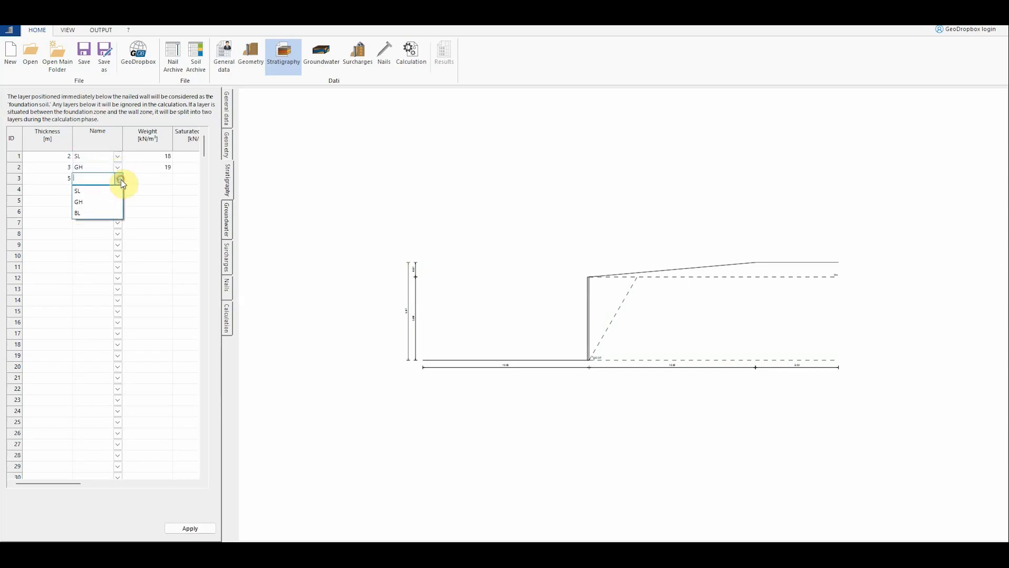
click(92, 212)
drag(67, 483, 40, 481)
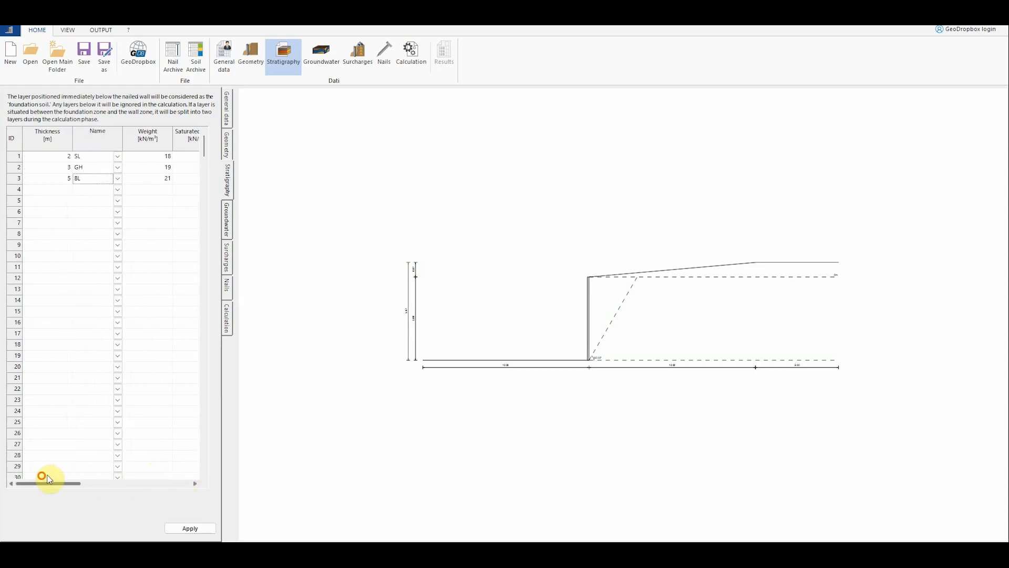
click(184, 528)
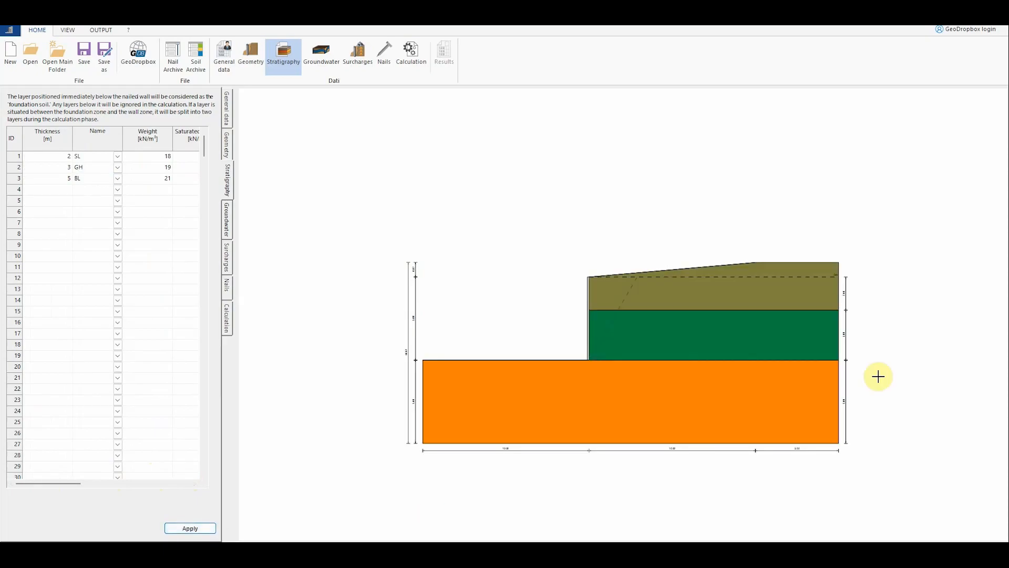
In the groundwater data, enable groundwater presence with a level of 3 m
click(228, 220)
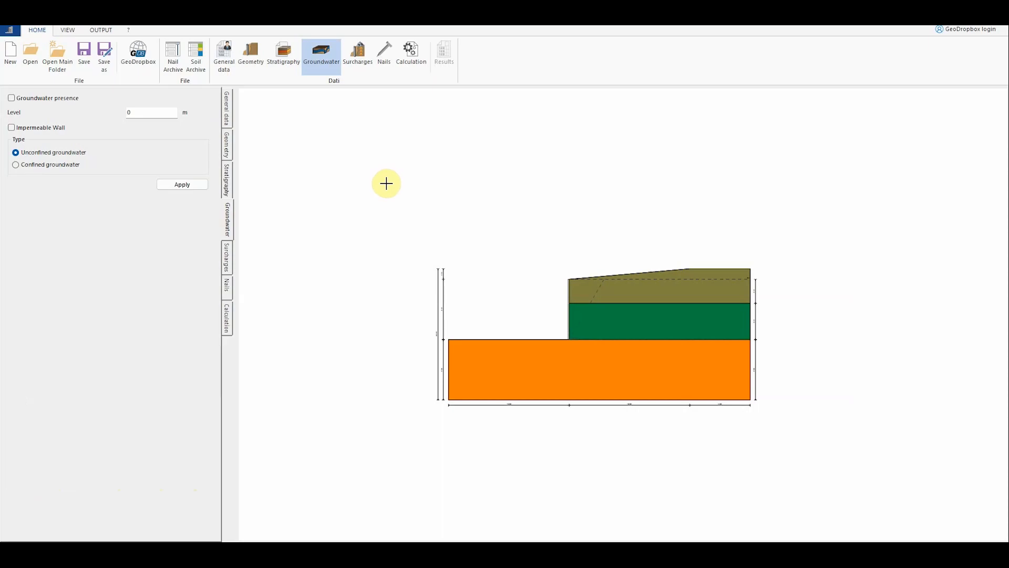
click(12, 99)
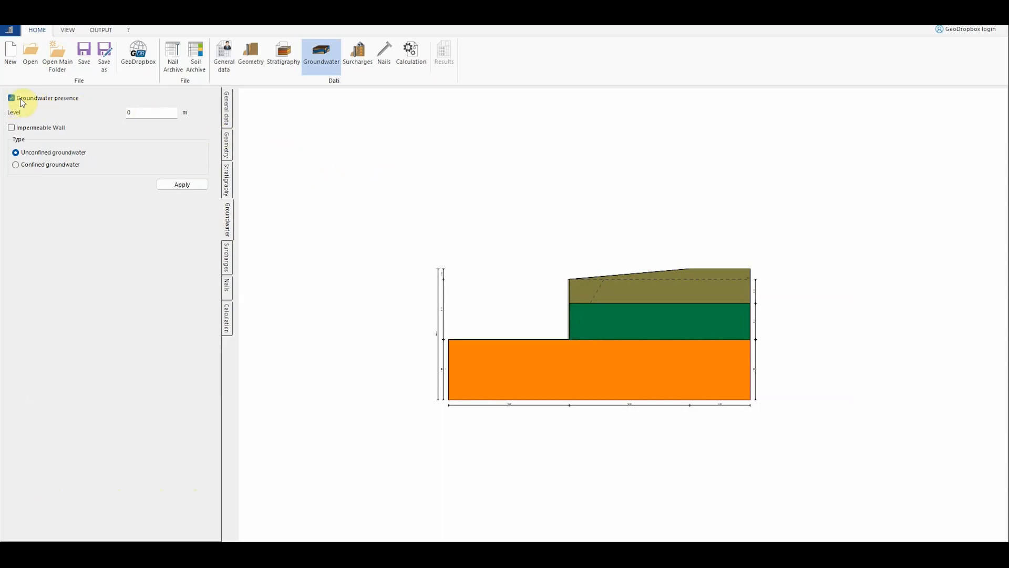
click(13, 99)
click(12, 99)
double_click(130, 112)
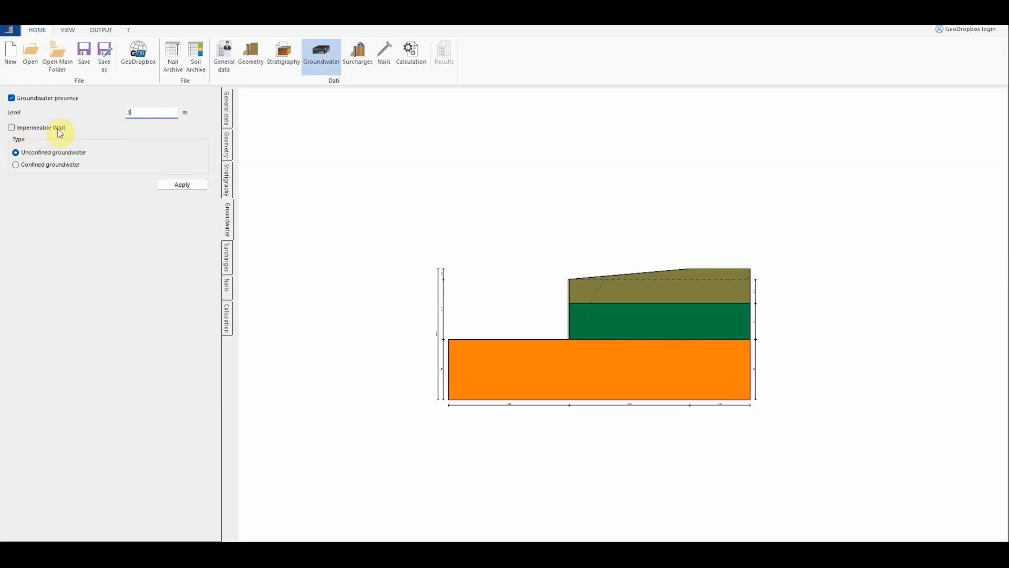
Make the wall impermeable with unconfined groundwater, and apply the groundwater data
click(13, 129)
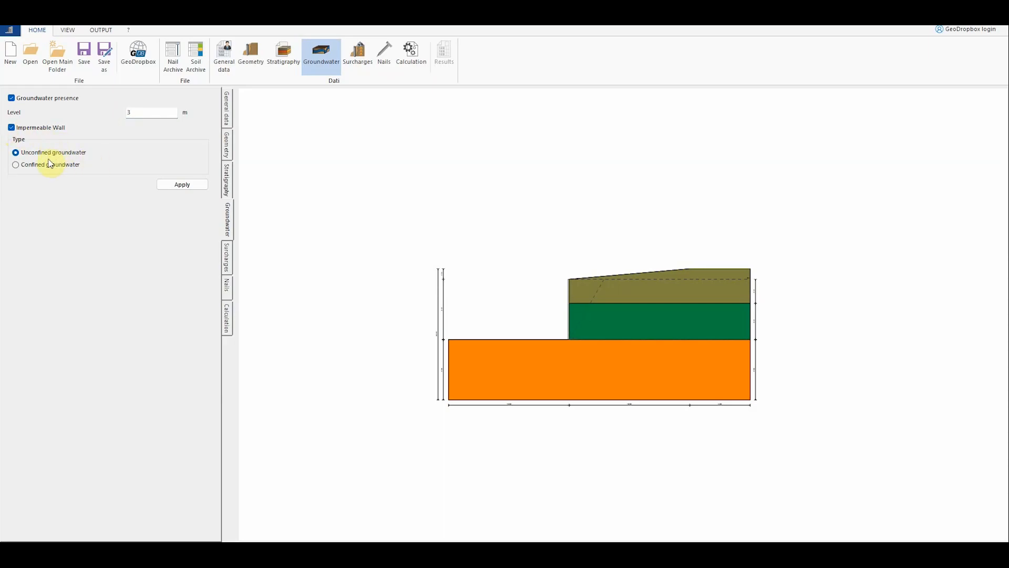
click(15, 153)
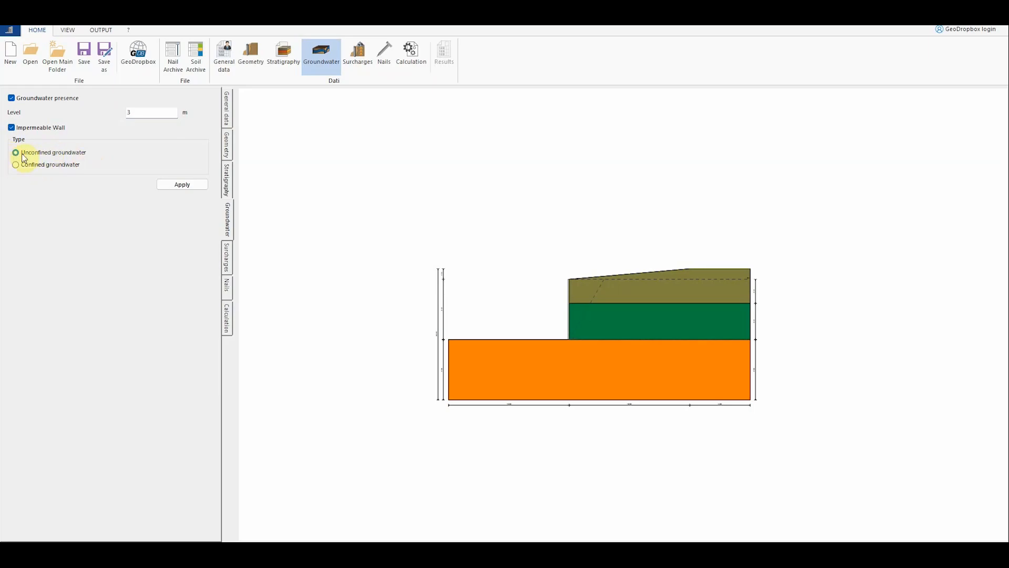
click(192, 186)
scroll(661, 320, up, 2)
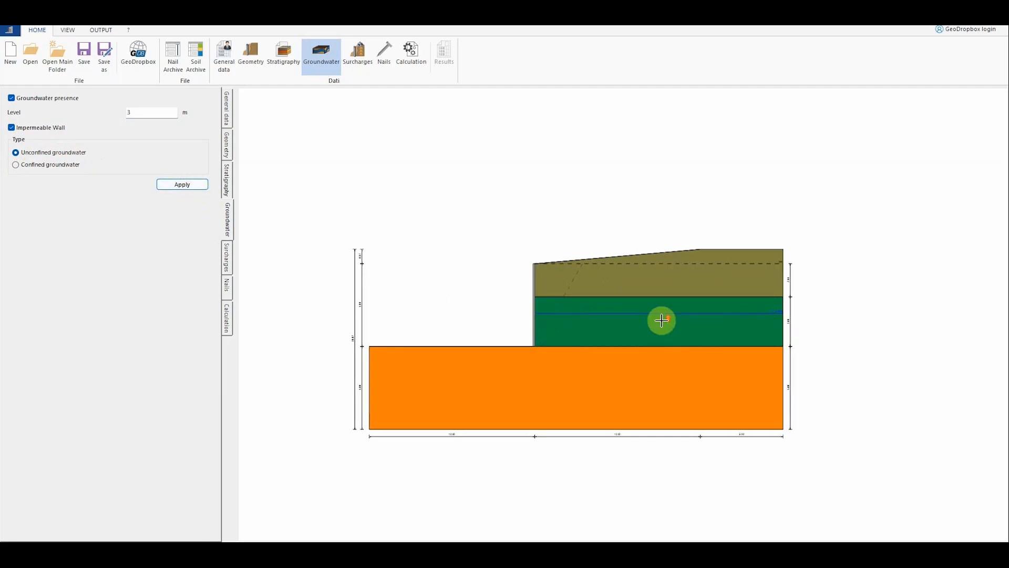
scroll(661, 320, down, 2)
In the surcharges, add a load strip at a distance of 3 m with a length of 4 m
click(226, 261)
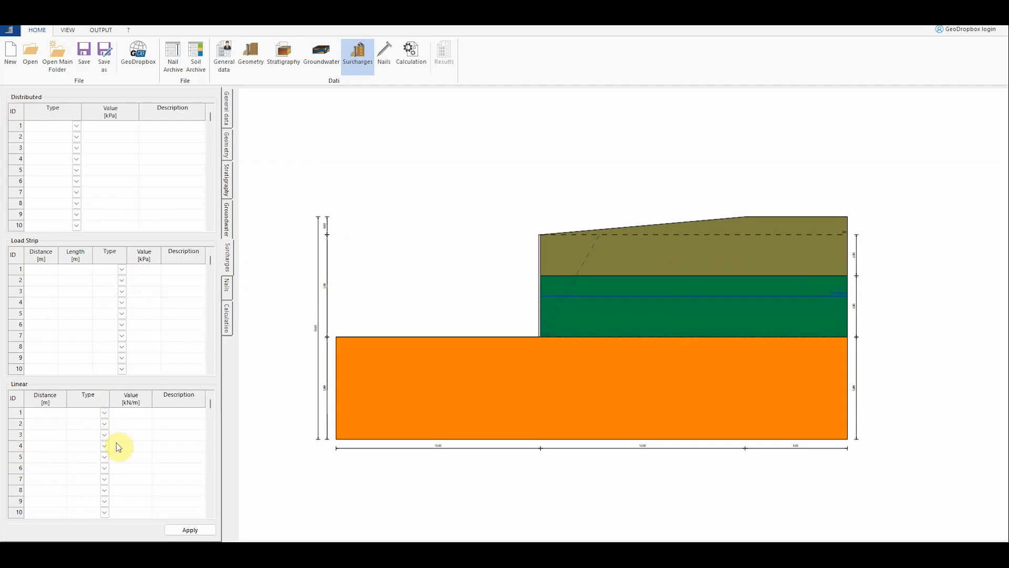
click(46, 271)
text(3)
click(74, 271)
text(4)
Set the load strip's type to Permanent and its value to 10 kPa, and apply the surcharges
click(122, 269)
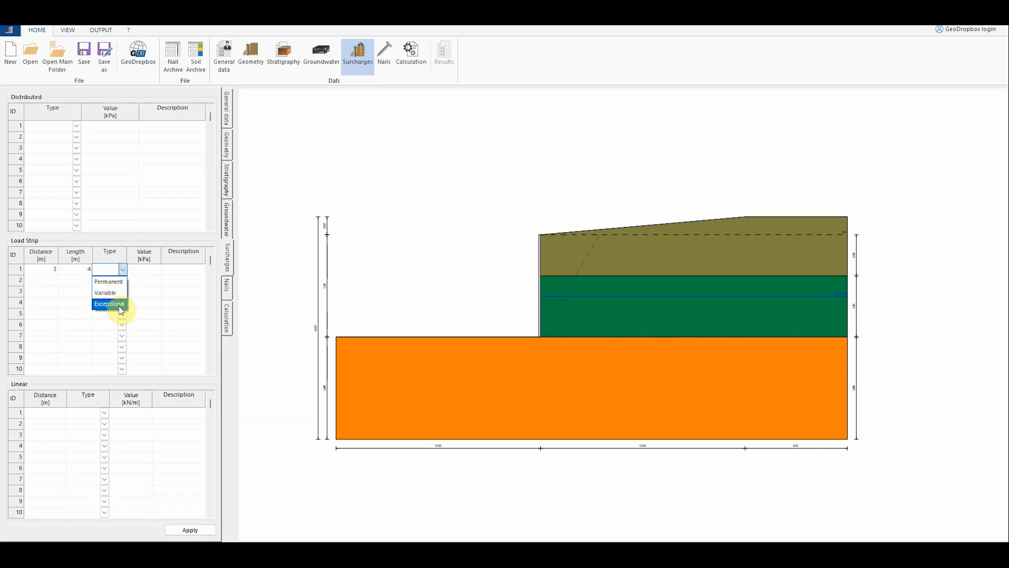
click(116, 282)
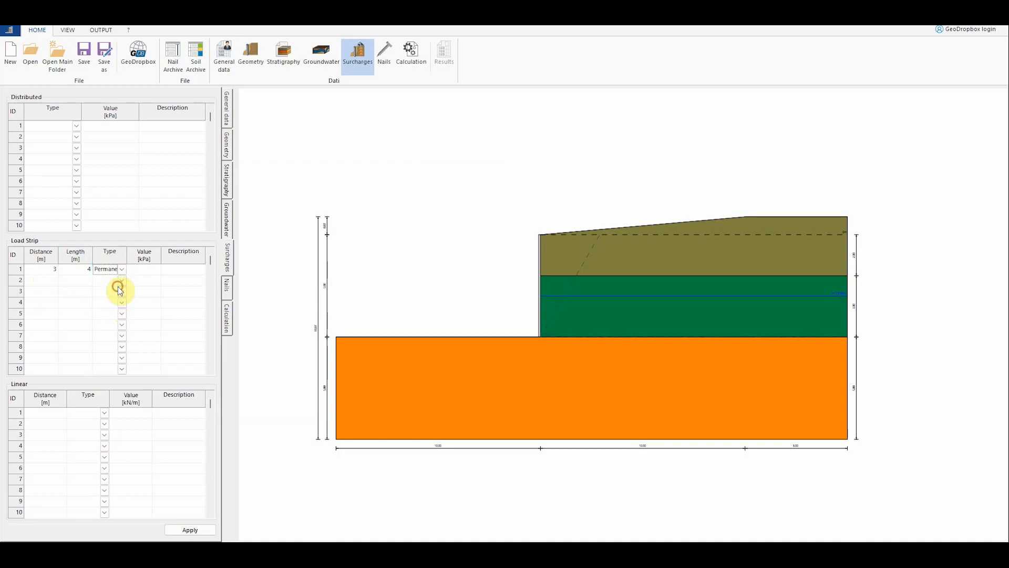
click(154, 270)
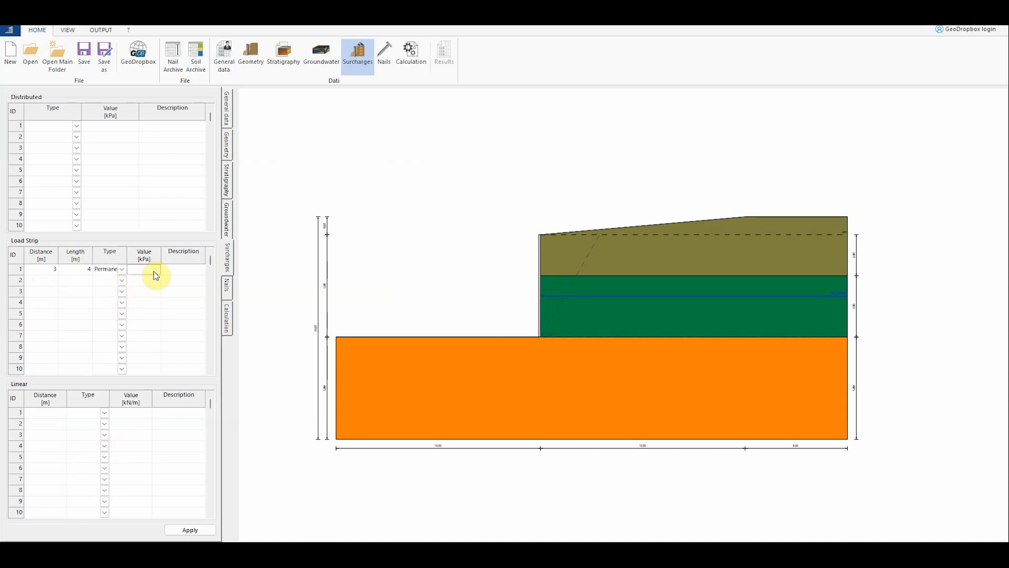
text(10)
click(169, 270)
click(190, 530)
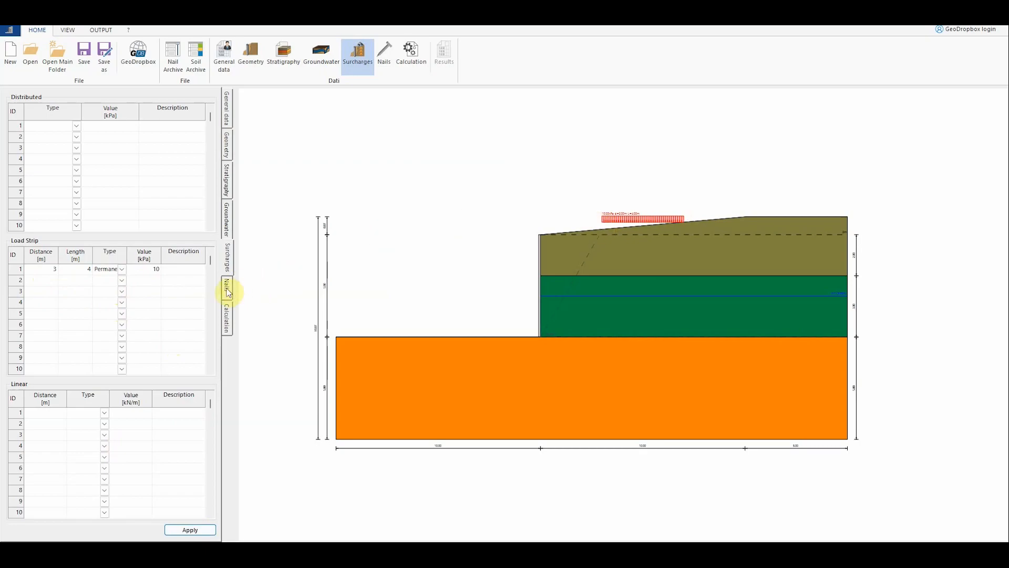
In the nails data, enter five nail rows at depths of 0.5, 1.5, 2.5, 3.5 and 4.5 m
click(227, 290)
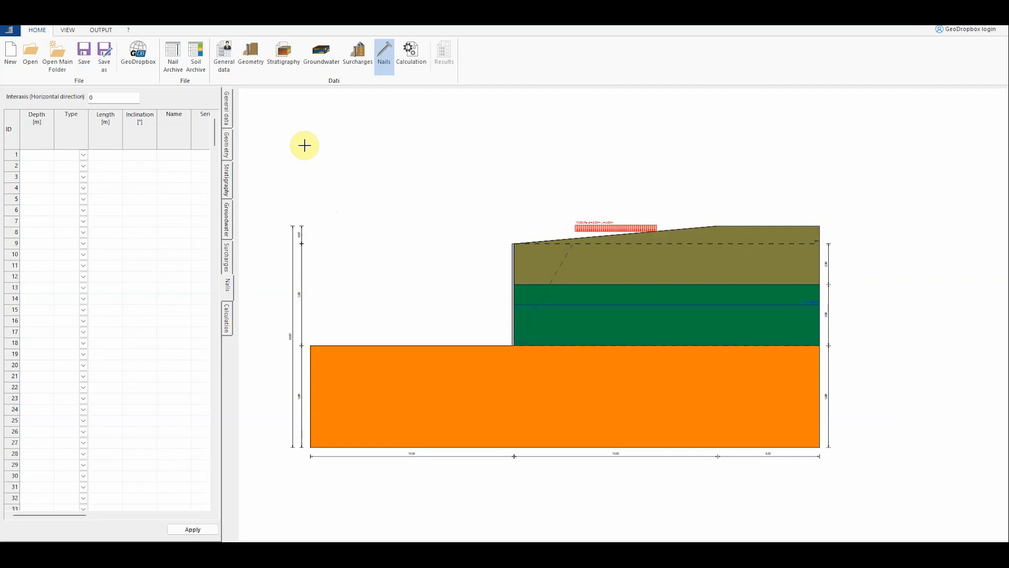
click(44, 157)
click(45, 158)
text(0.5)
click(44, 158)
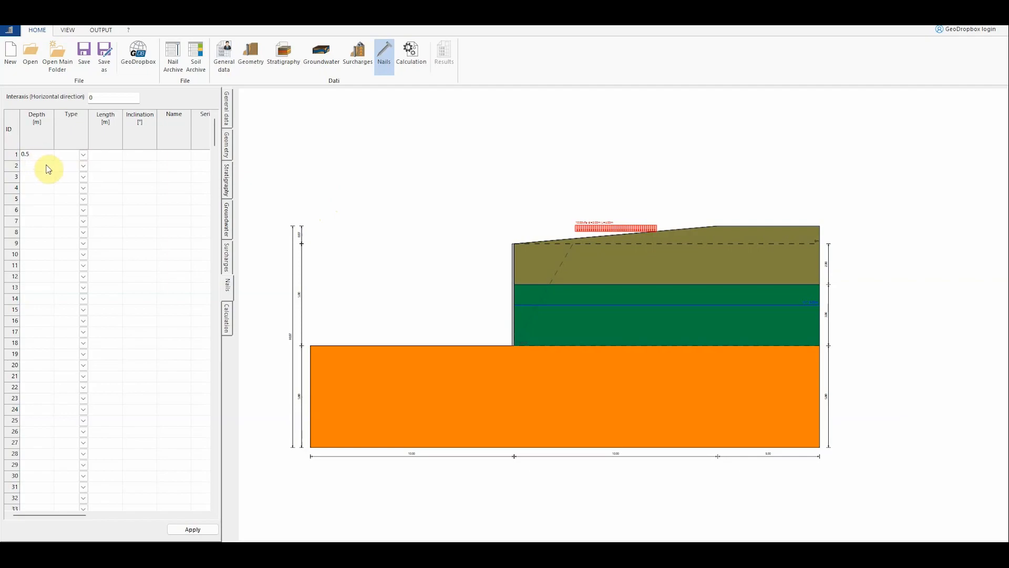
click(47, 166)
text(1.5)
key(Return)
text(2.5)
key(Return)
text(3.5)
key(Return)
text(4.5)
key(Return)
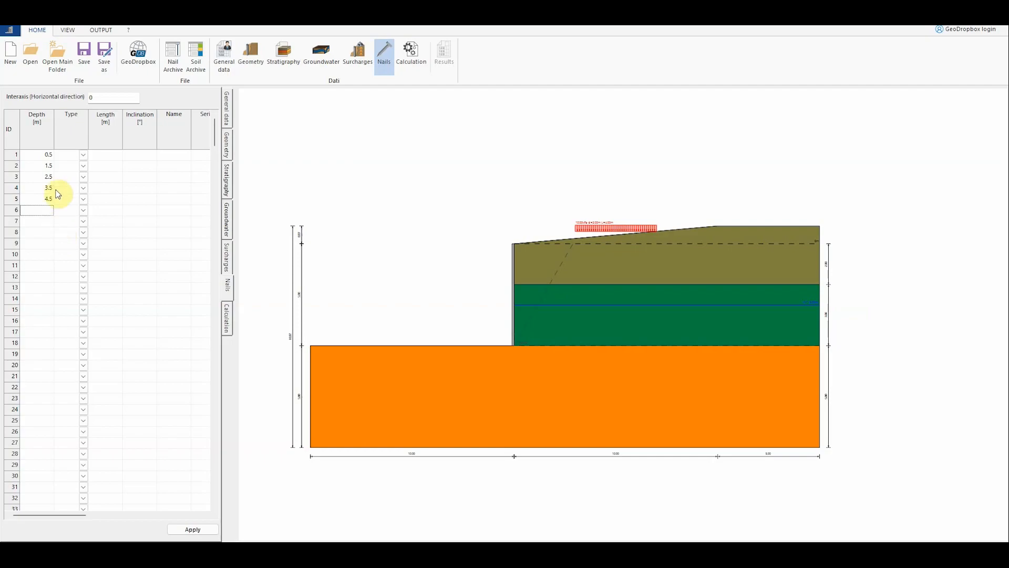
Assign the nail type n1 to all five nail rows
click(83, 157)
click(71, 166)
click(83, 165)
click(72, 178)
click(84, 177)
click(73, 188)
click(83, 187)
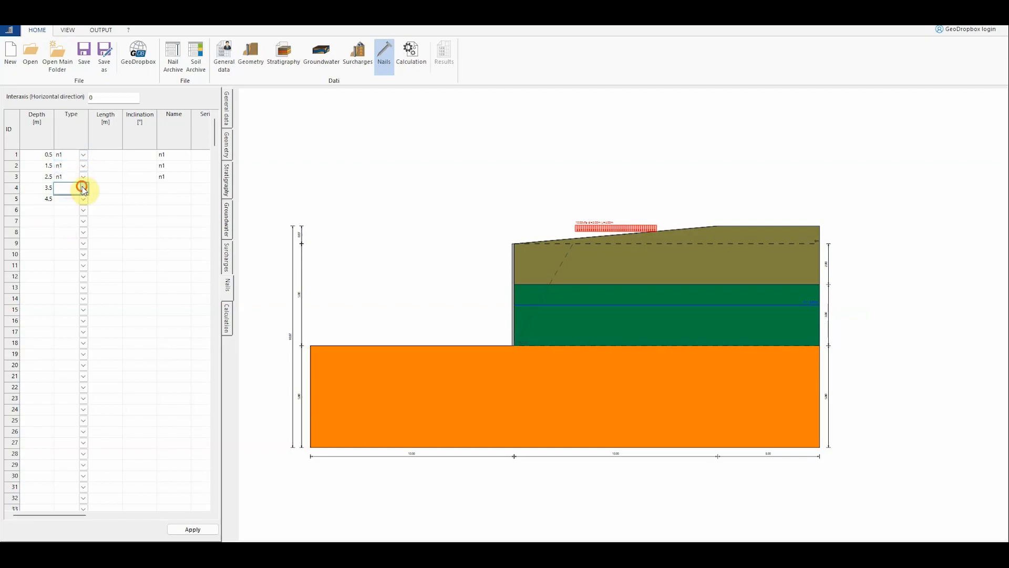
click(72, 199)
click(83, 199)
click(72, 212)
mouse_move(60, 517)
mouse_down()
mouse_move(147, 517)
mouse_move(67, 518)
mouse_up()
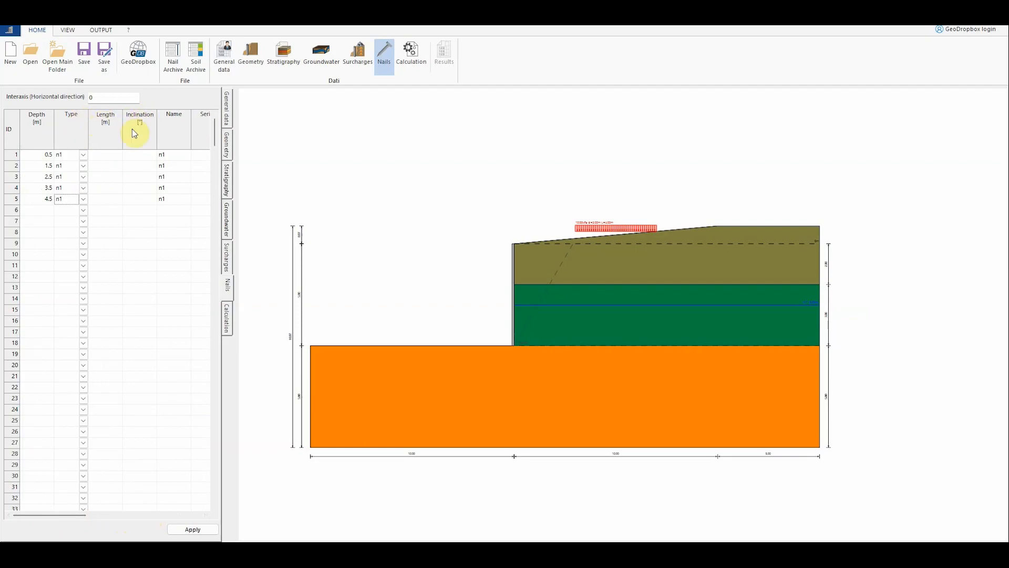
Set the length of all five nails to 5 m
click(112, 155)
text(5)
key(Return)
text(5)
key(Return)
text(5)
key(Return)
text(5)
key(Return)
text(5)
key(Return)
Set the inclination of all five nails to 10°
key(Right)
key(Up)
key(Up)
key(Up)
key(Up)
key(Up)
text(10)
key(Return)
text(10)
key(Return)
text(10)
key(Return)
text(10)
key(Return)
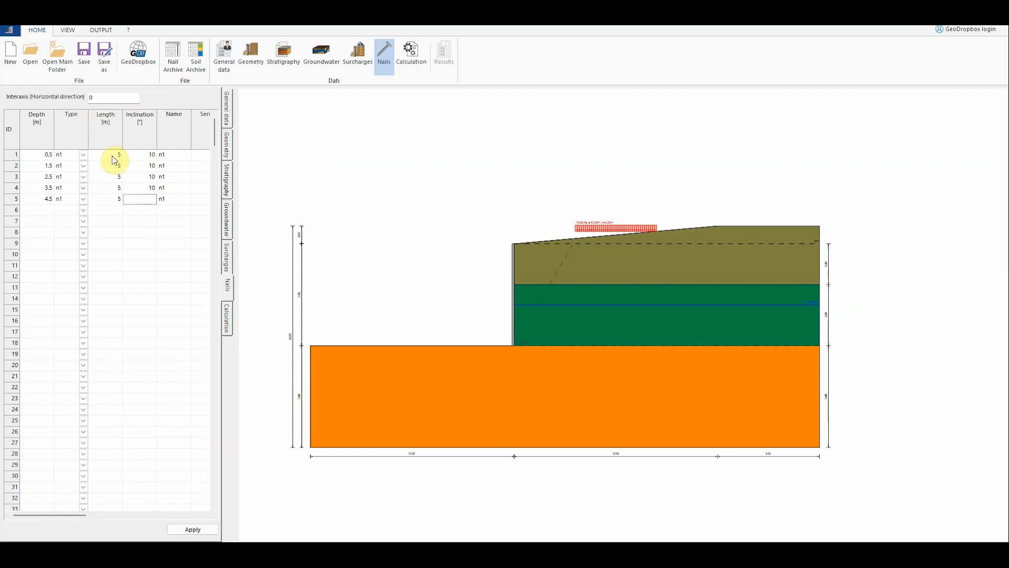
text(10)
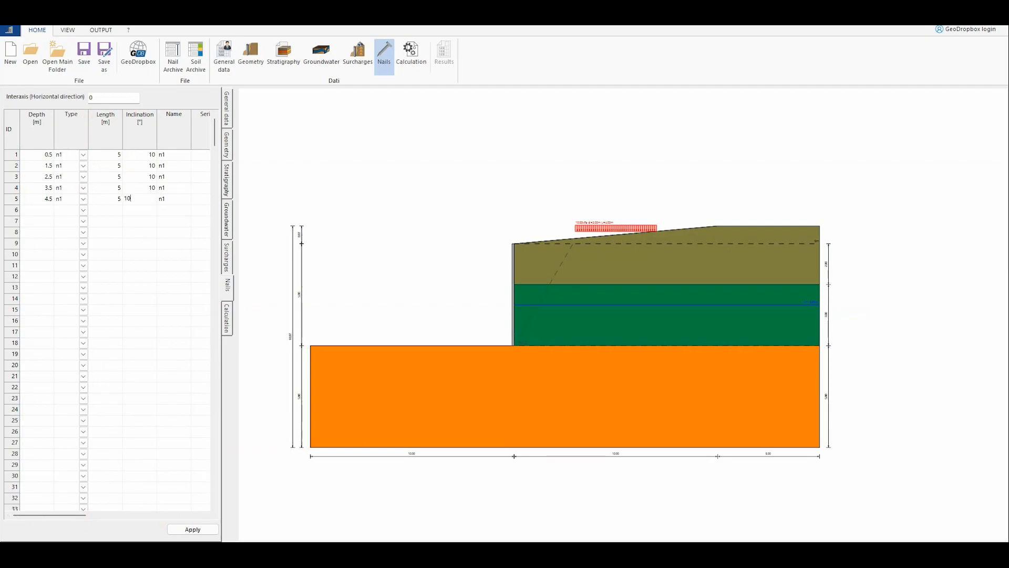
key(Return)
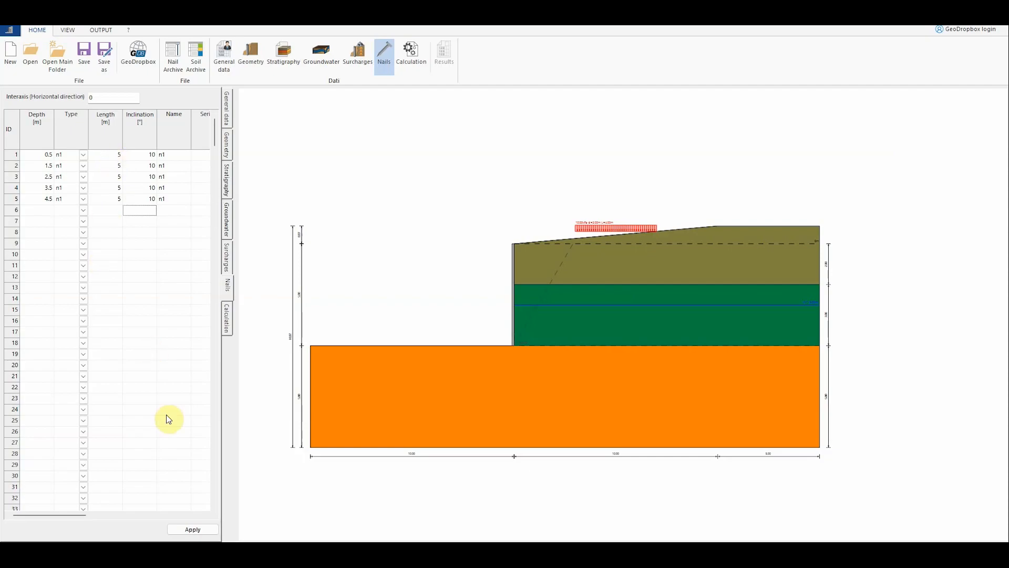
Set the reduction coefficient for reinforcement thrust to 0.85 for all five nails
click(65, 515)
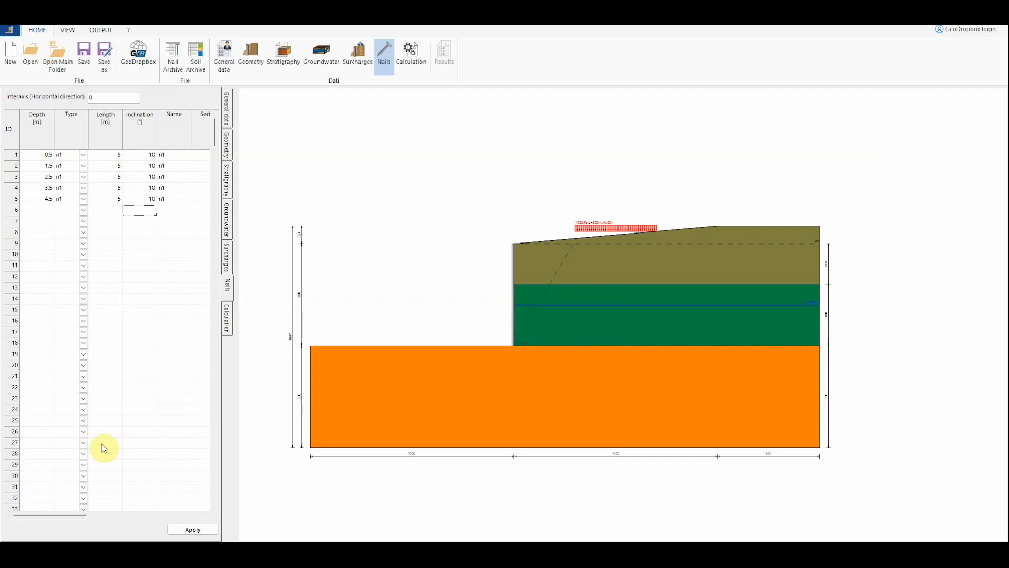
drag(68, 513, 190, 515)
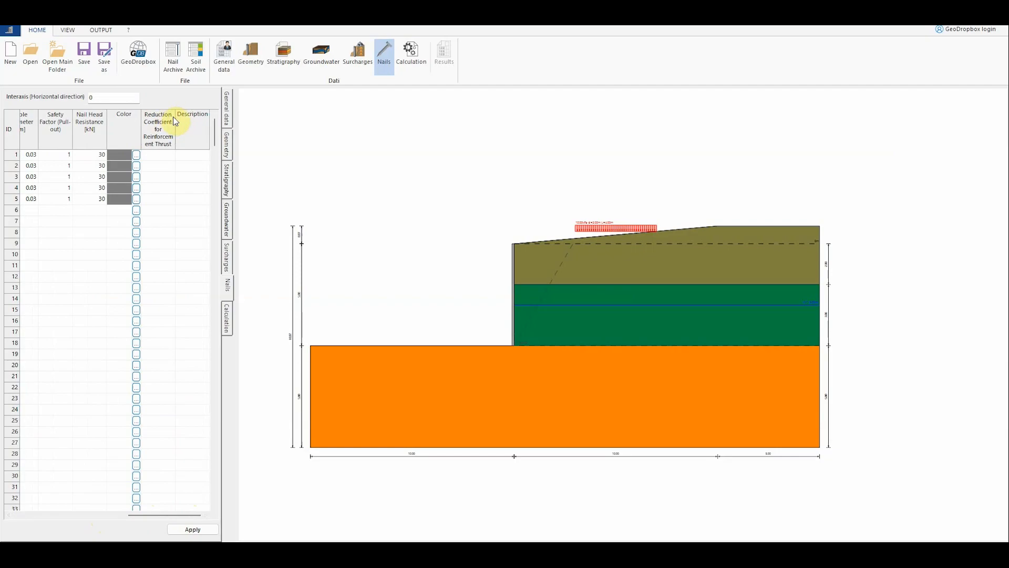
click(162, 156)
text(0.85)
key(Return)
text(0.85)
key(Return)
text(0.85)
key(Return)
text(0.85)
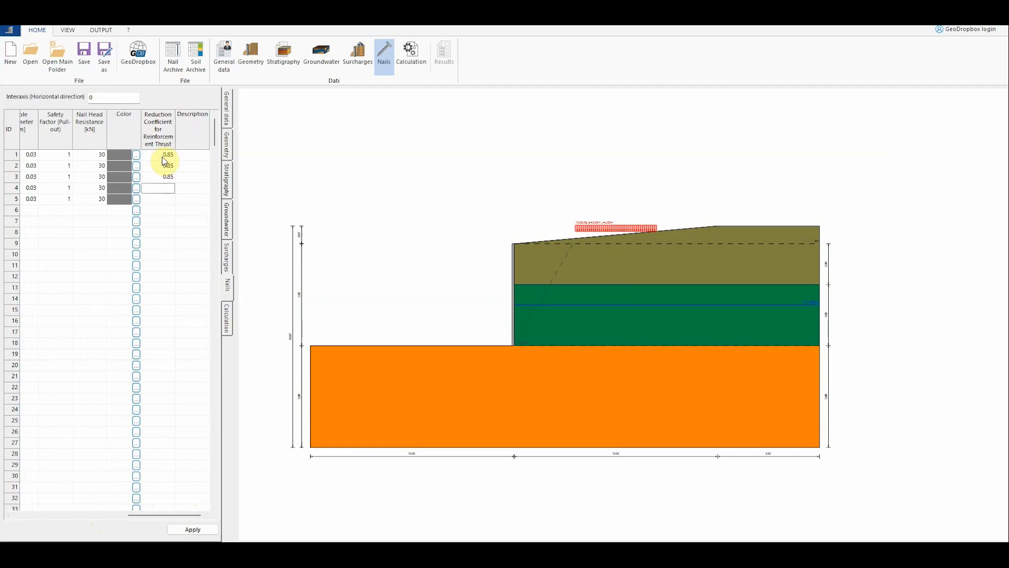
key(Return)
text(0.85)
key(Return)
Set the nails' horizontal interaxis to 1, apply the nail data and inspect the nails in the wall section
drag(165, 515, 27, 512)
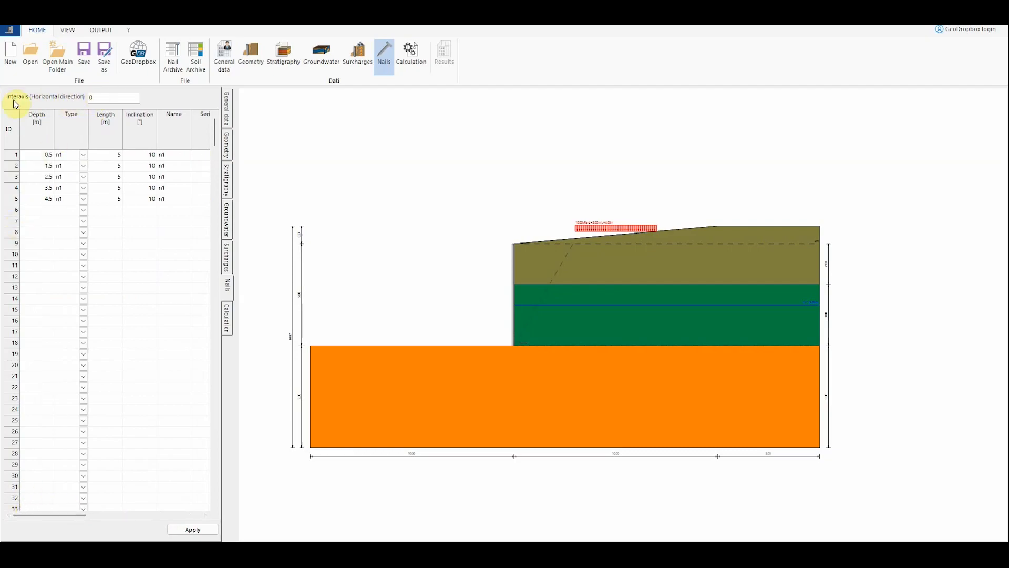
click(97, 98)
double_click(90, 98)
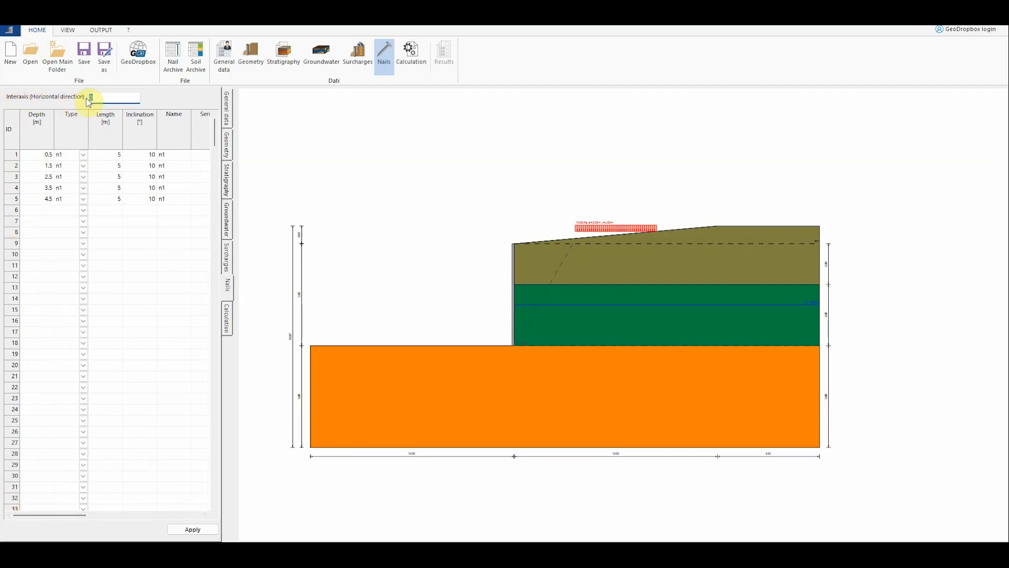
text(1)
click(206, 531)
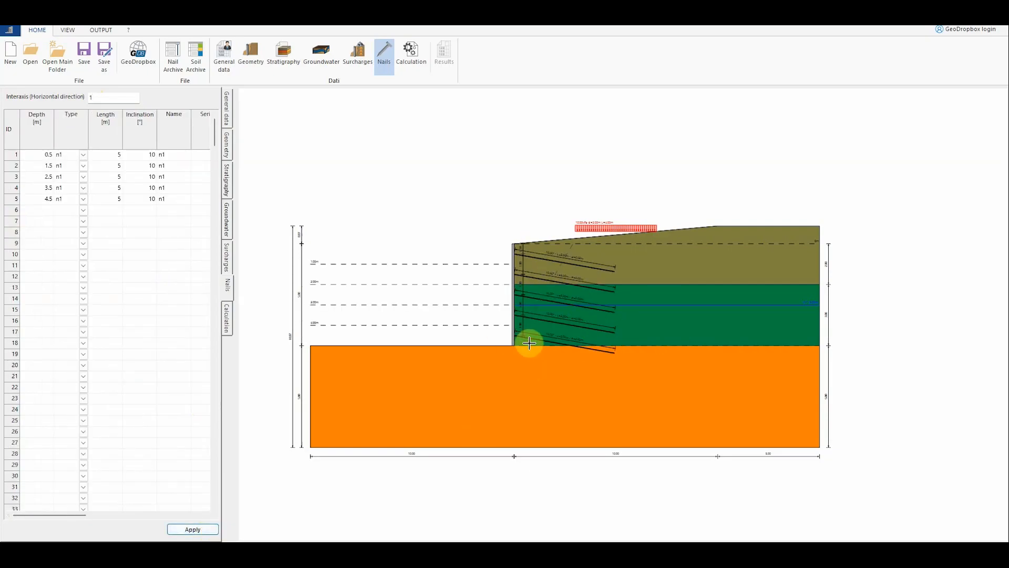
scroll(490, 312, up, 5)
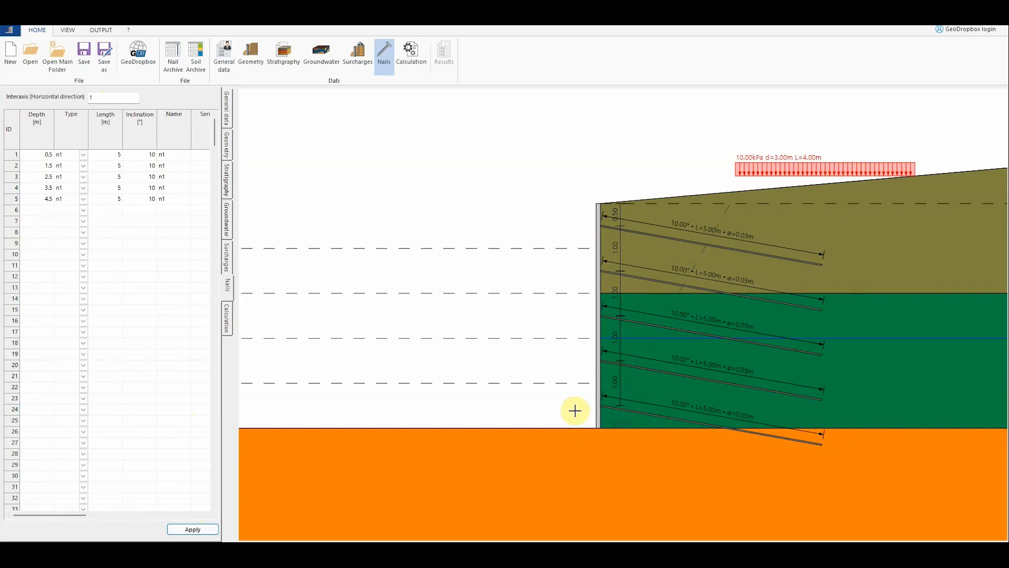
Review the Coefficients A of the A1 + M1 + R3 combination, apply the calculation data and perform the calculation
scroll(544, 280, down, 3)
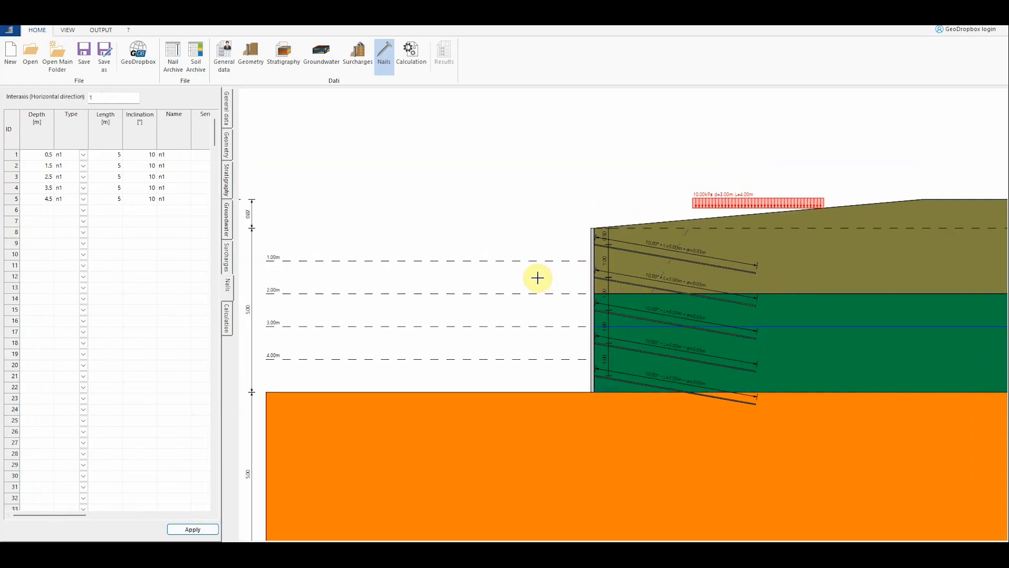
scroll(486, 259, down, 1)
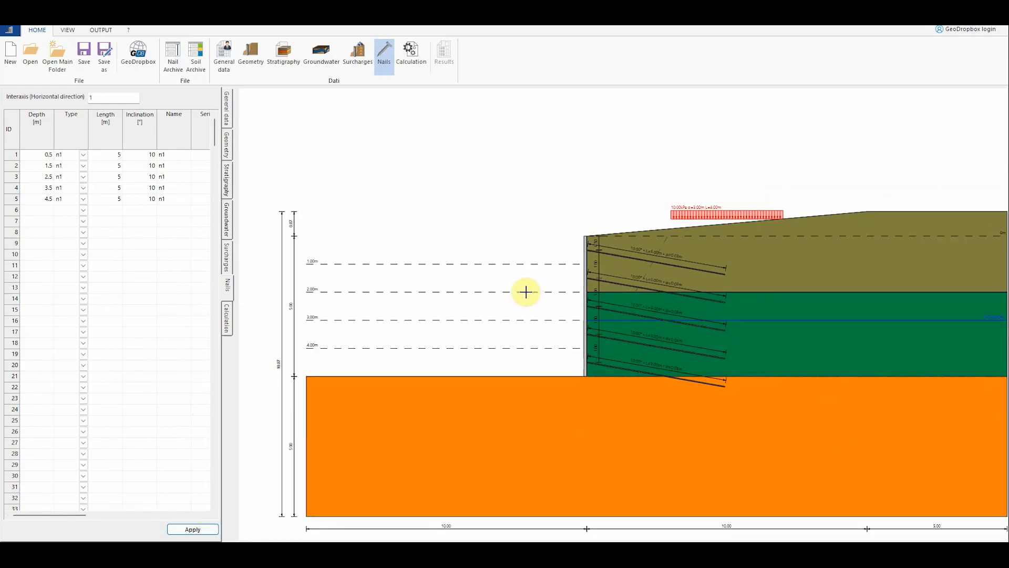
scroll(526, 292, down, 1)
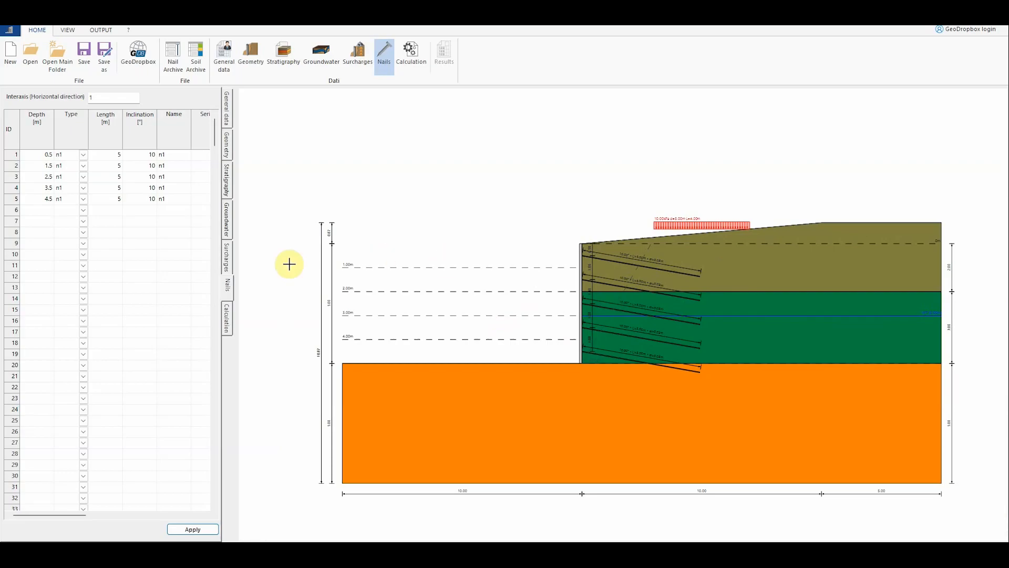
click(227, 318)
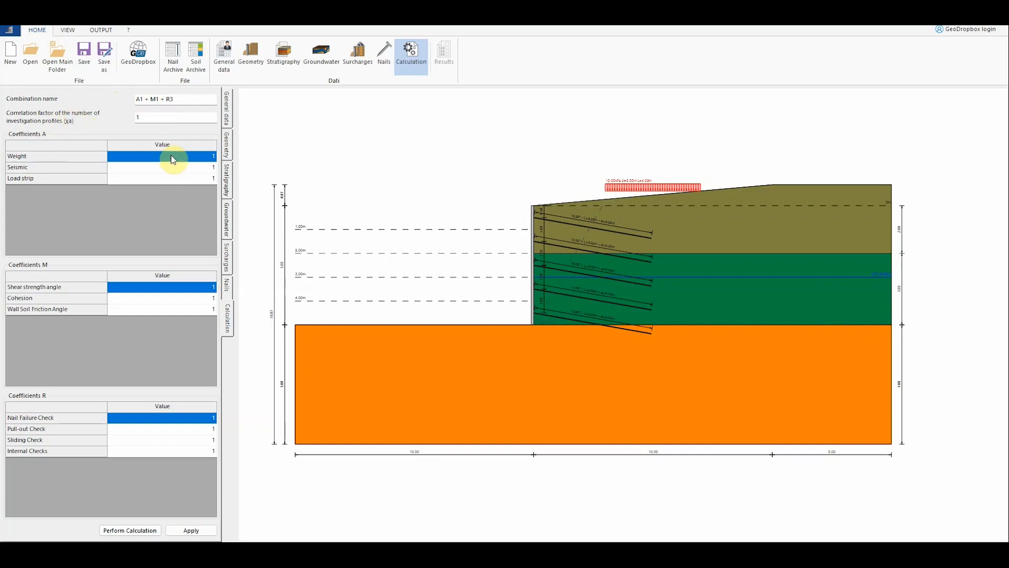
click(187, 166)
click(191, 180)
click(196, 167)
click(198, 158)
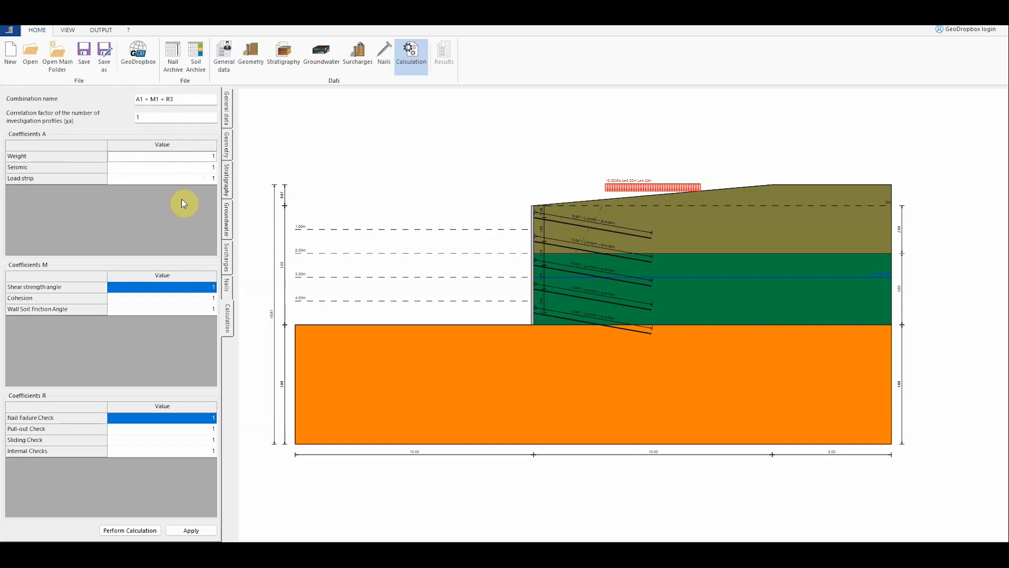
click(192, 530)
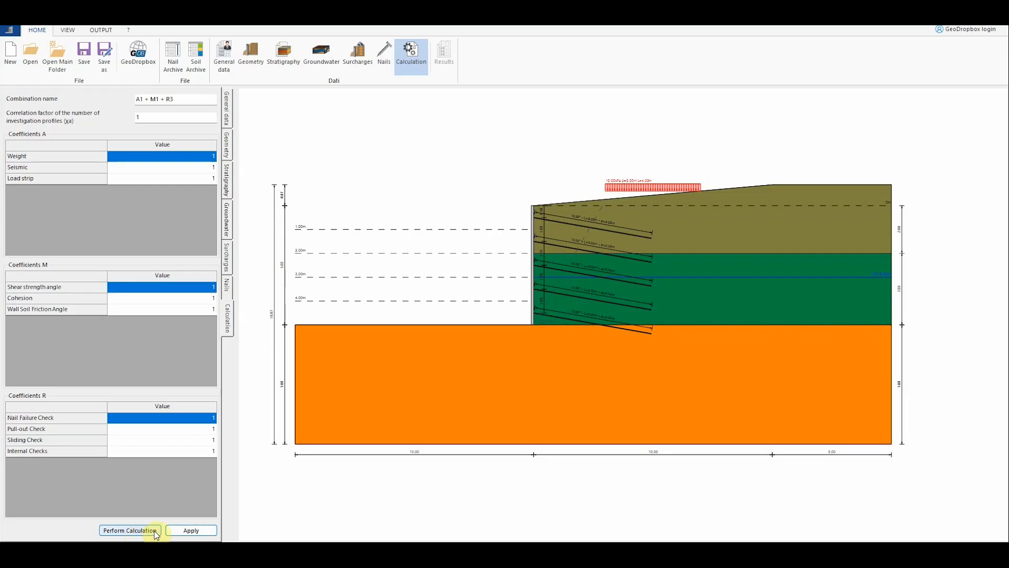
click(118, 531)
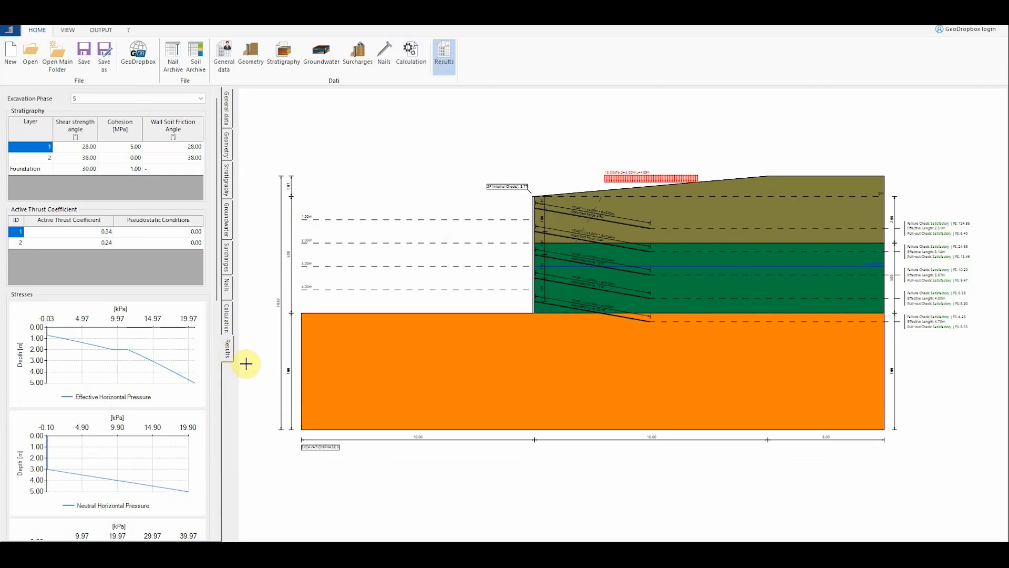
Display the wall results for excavation phases 1, 2 and 3 in turn, finishing on phase 5
click(195, 99)
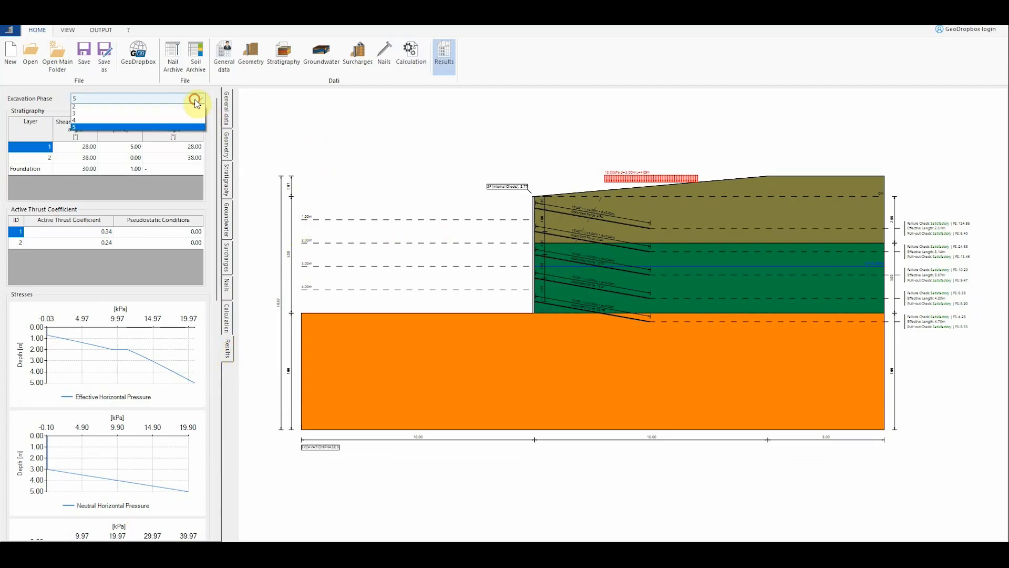
click(162, 110)
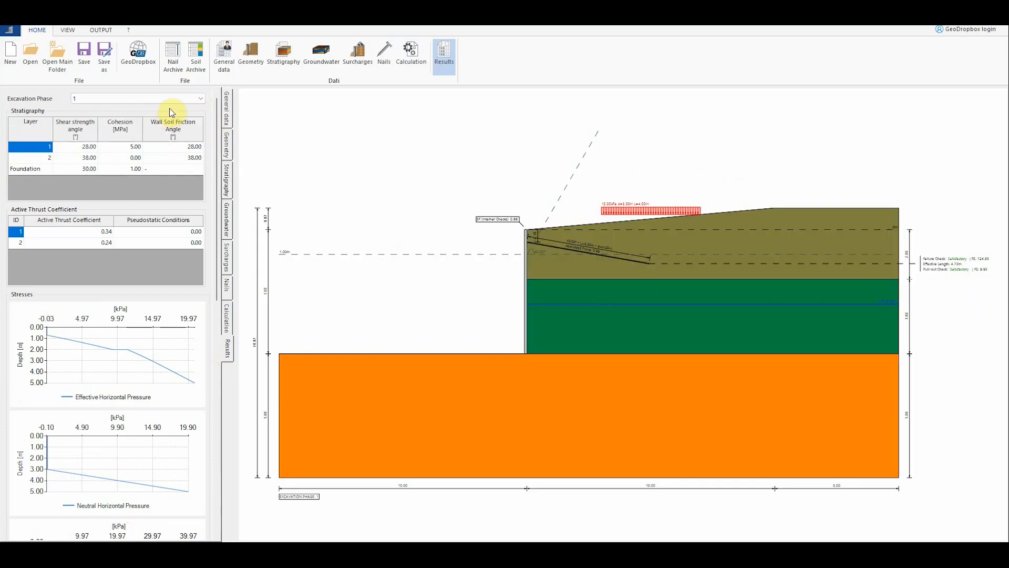
click(188, 99)
click(175, 114)
click(185, 100)
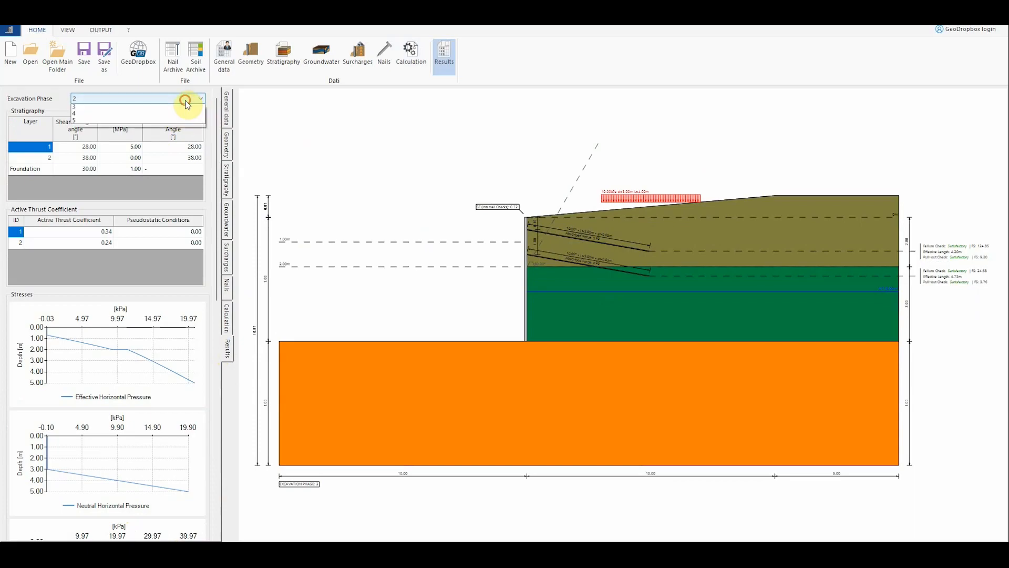
click(174, 121)
click(173, 99)
click(174, 129)
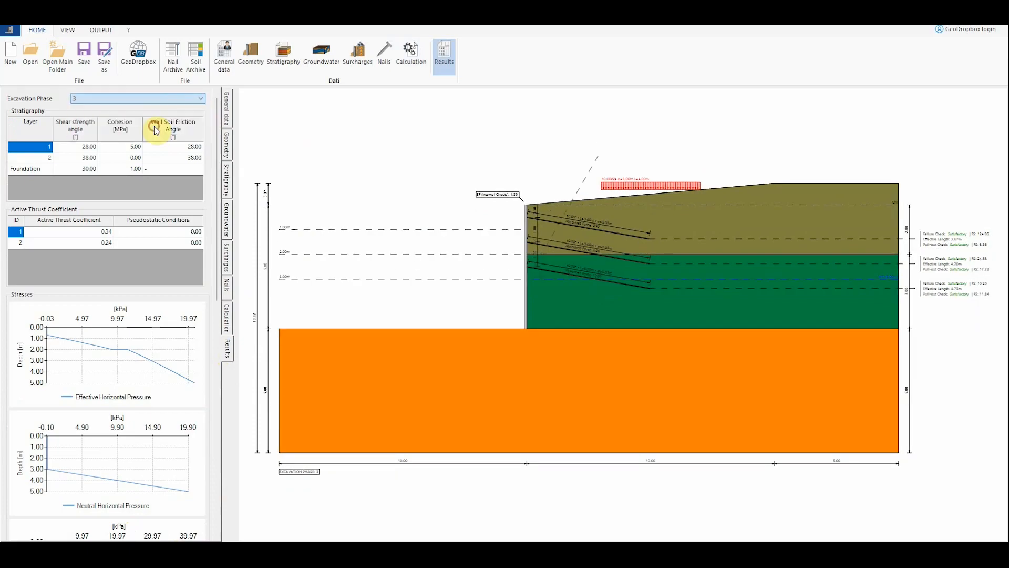
click(157, 100)
click(135, 135)
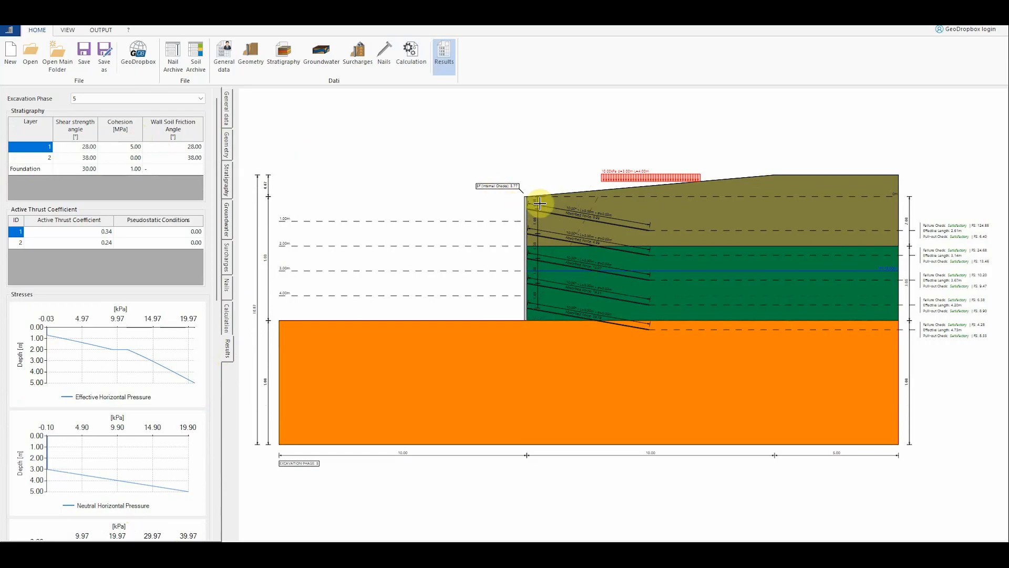
Examine the phase 5 absorbed nail forces, the internal-checks safety factor, and each nail's failure check, effective length and pull-out check
scroll(600, 184, up, 2)
scroll(605, 352, up, 2)
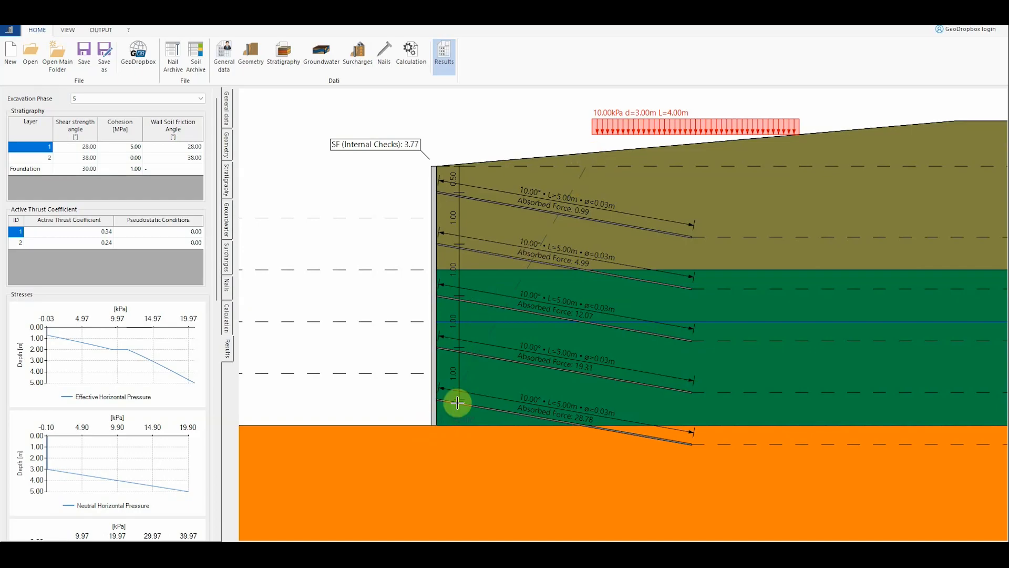
scroll(594, 378, up, 1)
scroll(588, 333, up, 4)
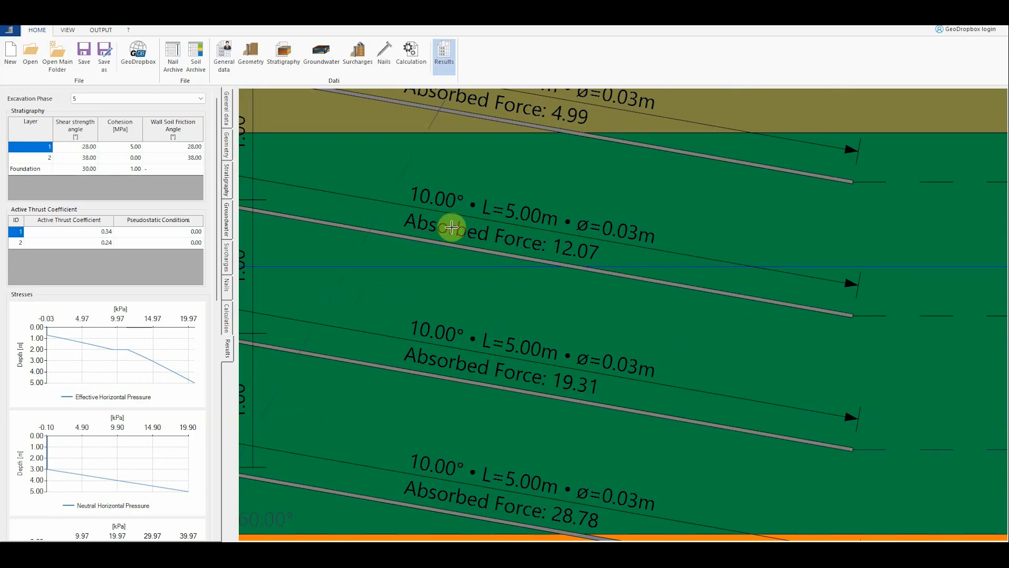
scroll(605, 328, down, 5)
scroll(540, 266, up, 5)
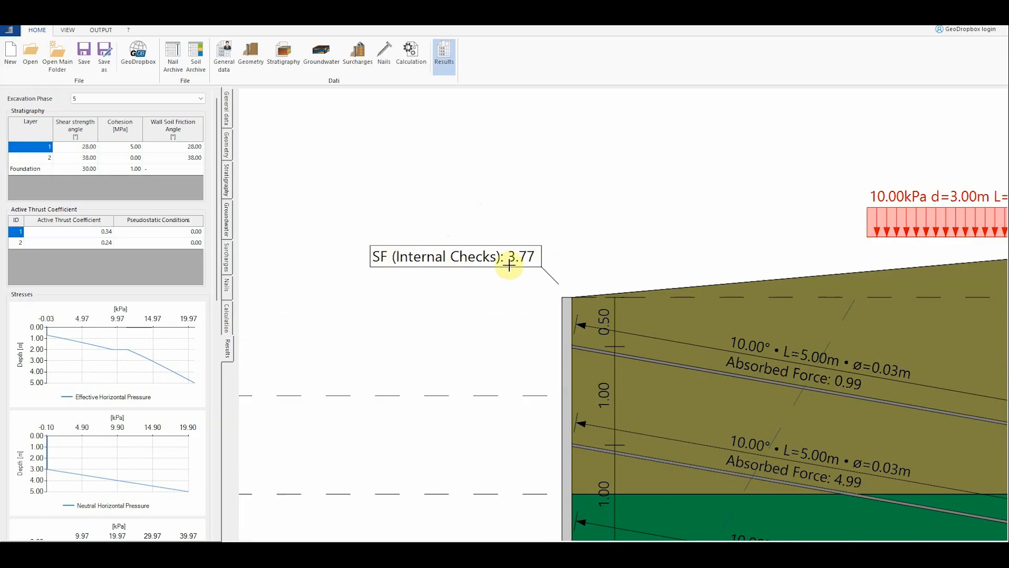
scroll(468, 264, down, 5)
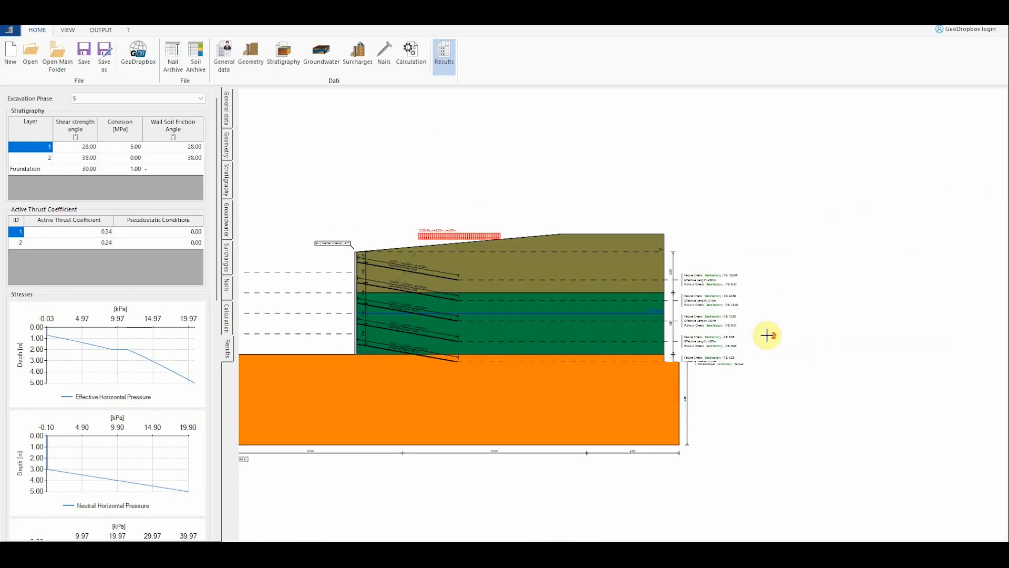
scroll(768, 333, up, 5)
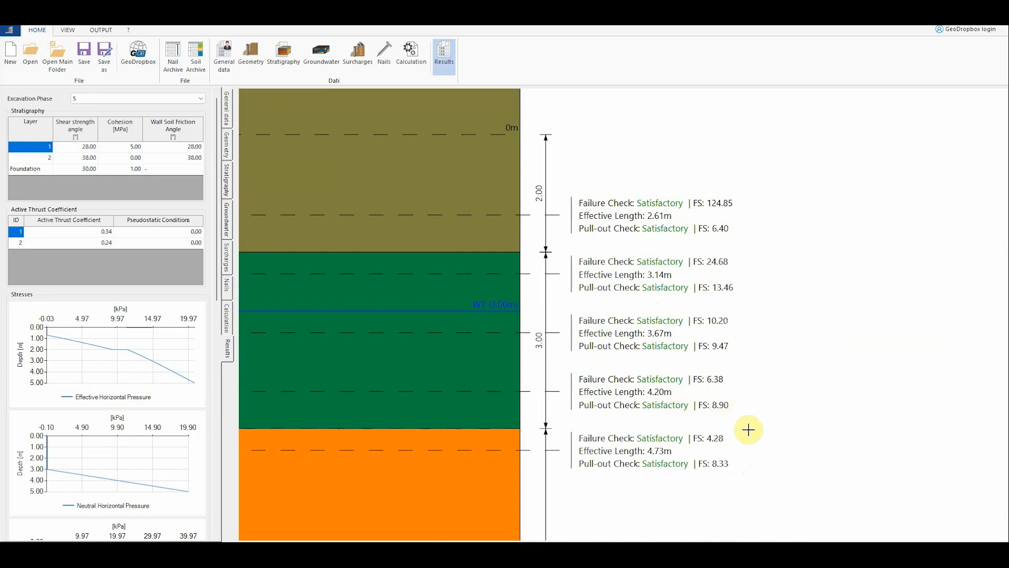
scroll(800, 386, down, 3)
scroll(809, 367, down, 7)
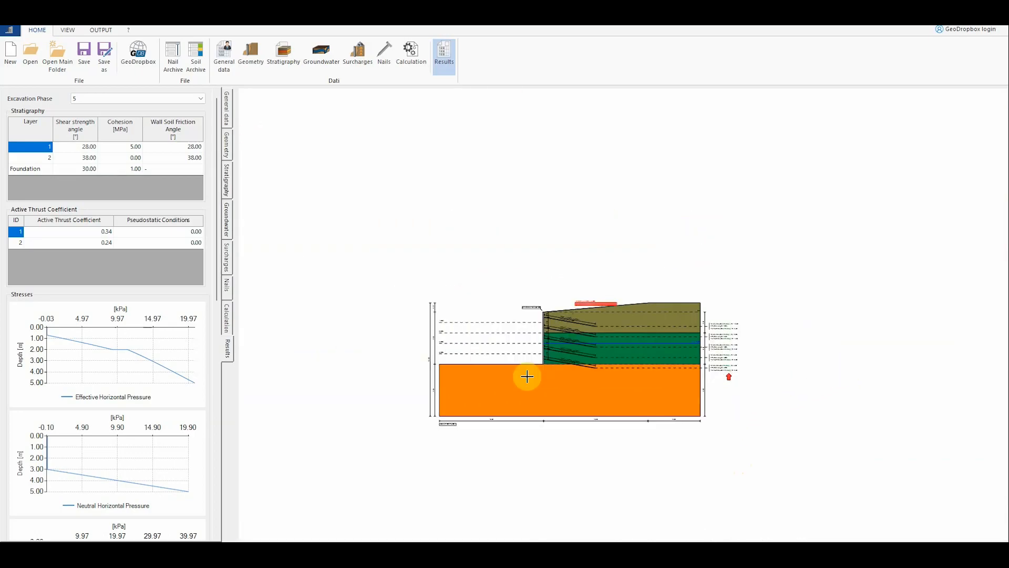
scroll(507, 364, up, 7)
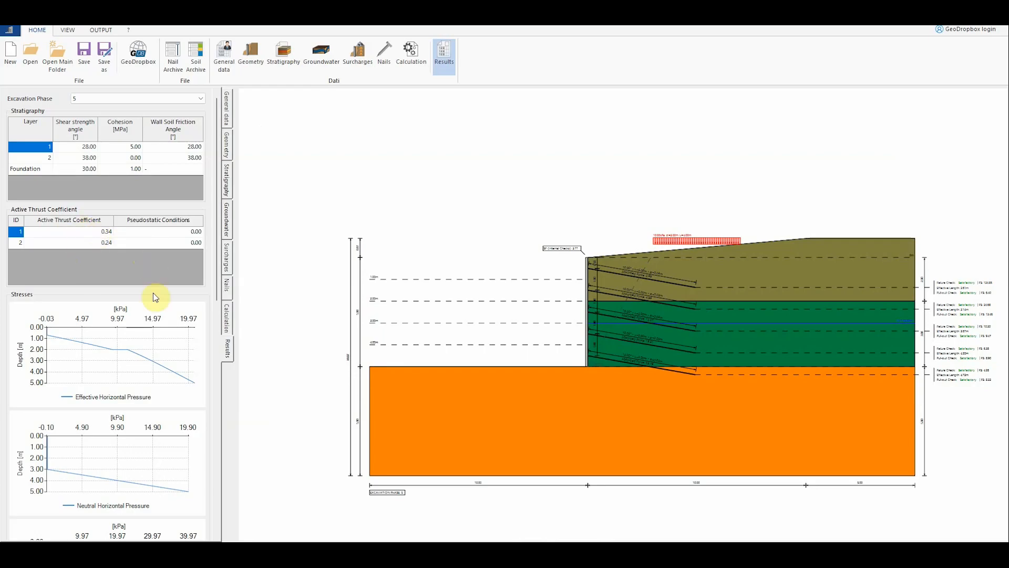
drag(220, 237, 240, 158)
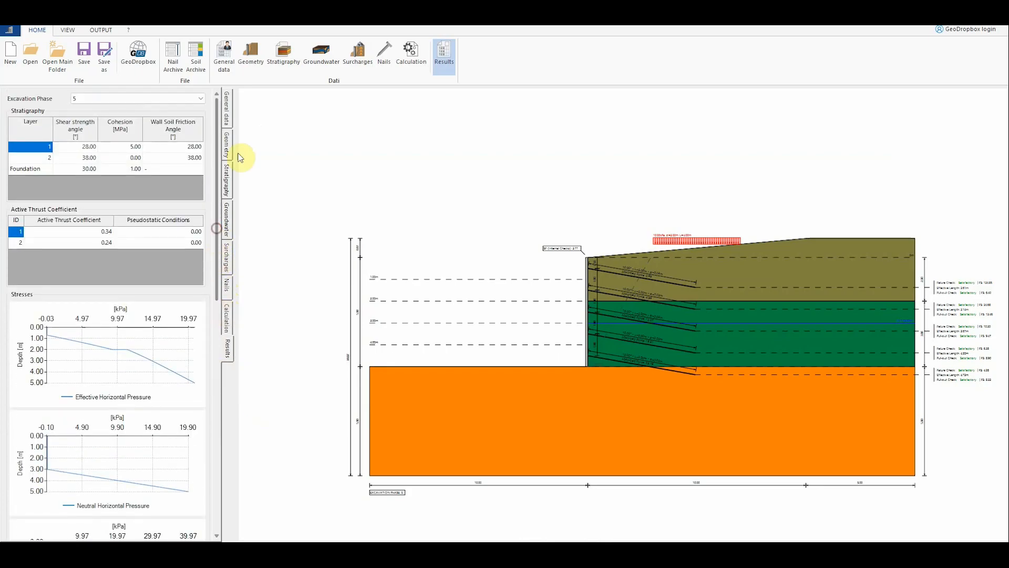
Generate the calculation report, look through its phase drawings and close it
click(101, 30)
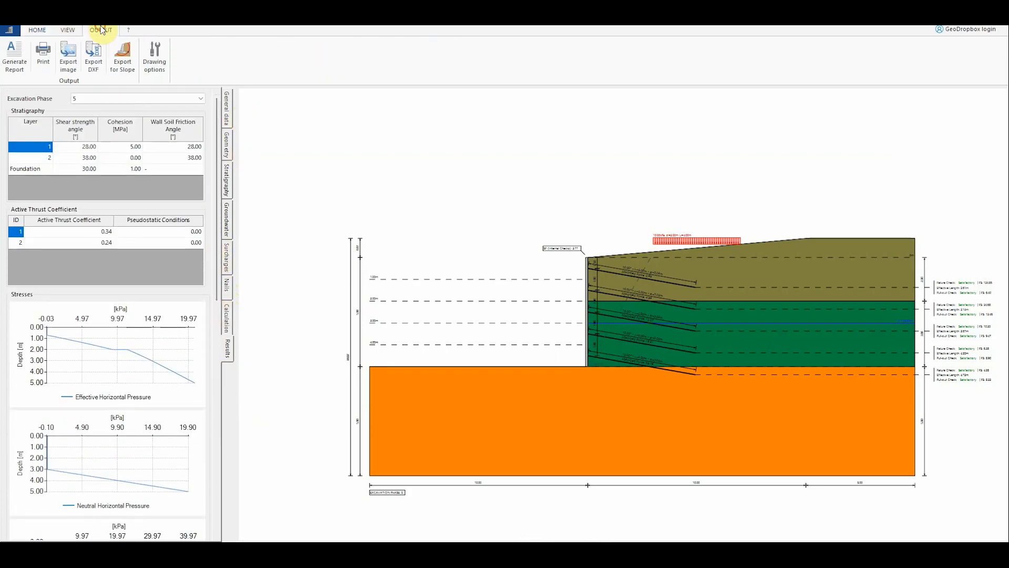
click(16, 56)
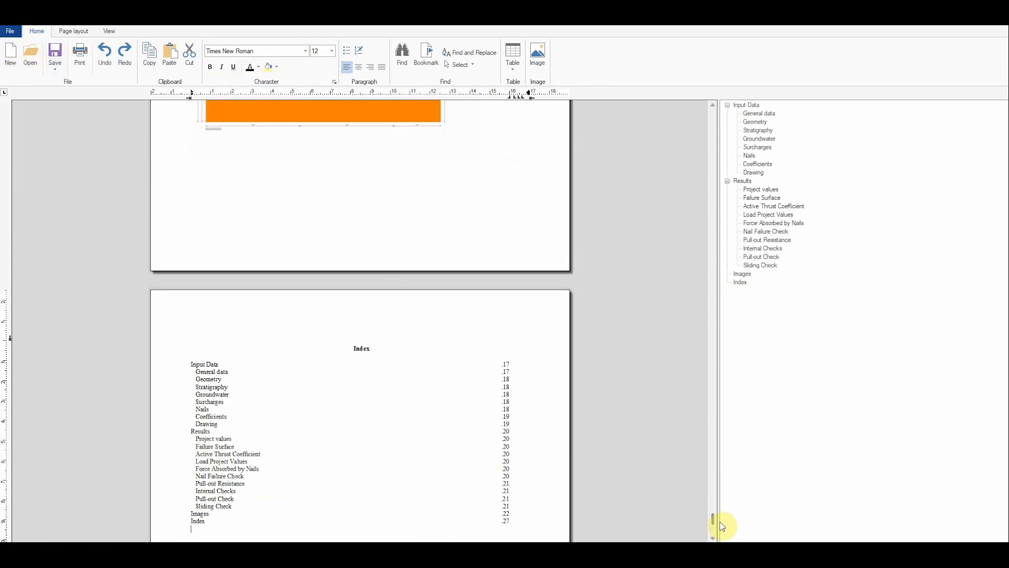
mouse_move(714, 525)
mouse_down()
mouse_move(713, 113)
mouse_move(719, 506)
mouse_up()
scroll(413, 253, down, 10)
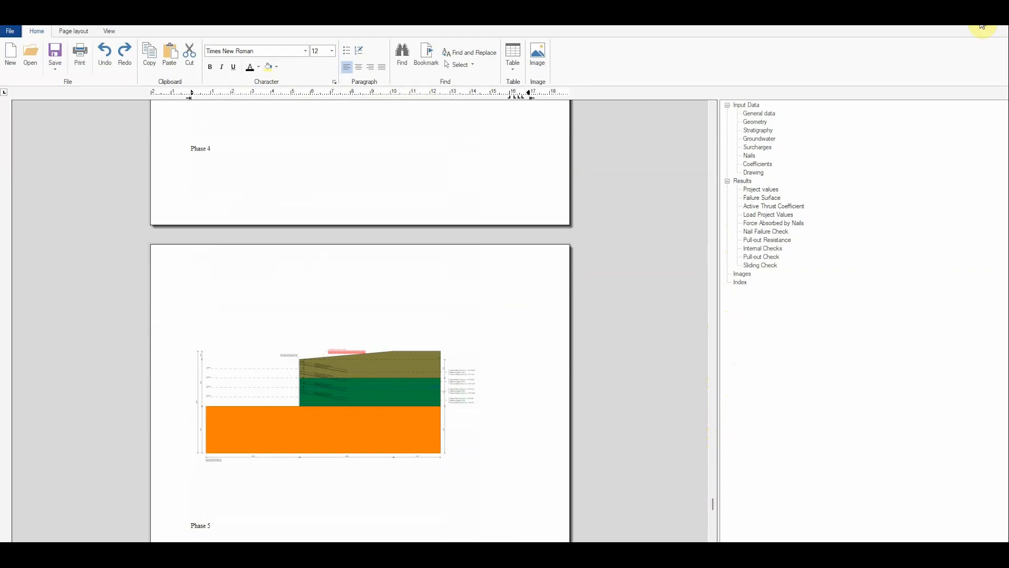
click(986, 16)
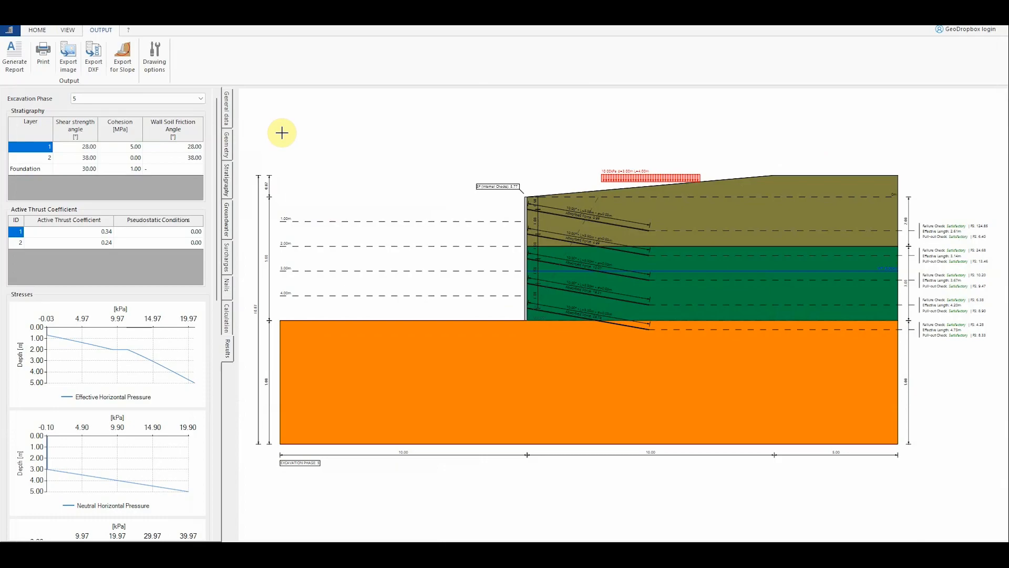
Export the nailed wall model to Slope, inspect its section and computation tools there, and return to the wall project
click(126, 52)
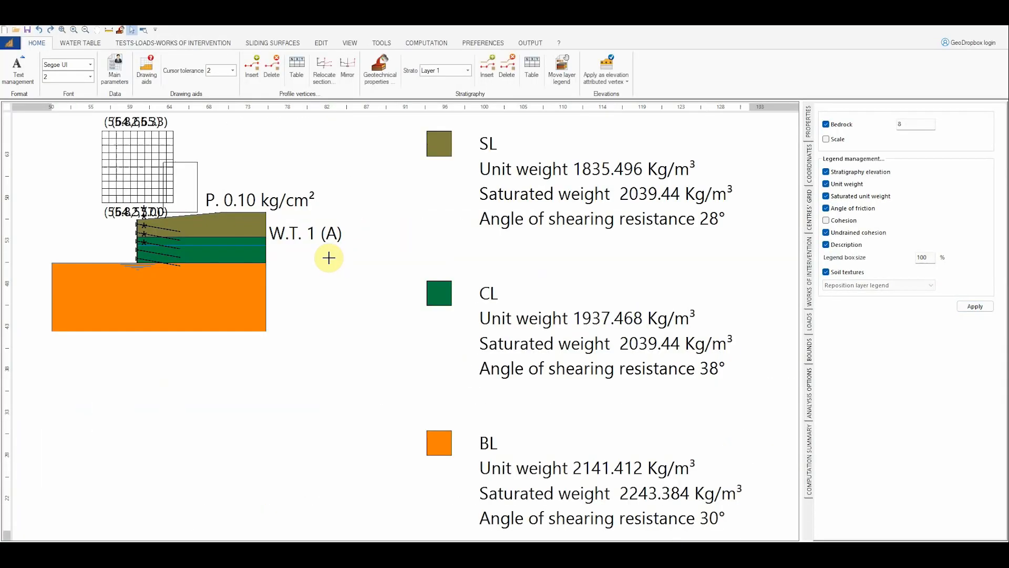
scroll(379, 316, down, 2)
scroll(221, 209, up, 3)
scroll(338, 252, up, 2)
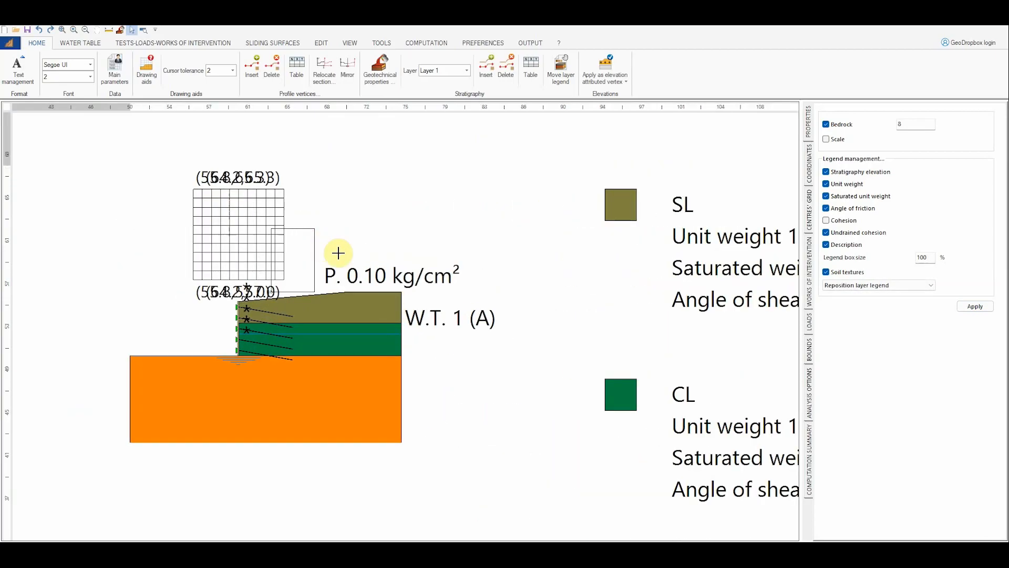
click(427, 43)
click(433, 72)
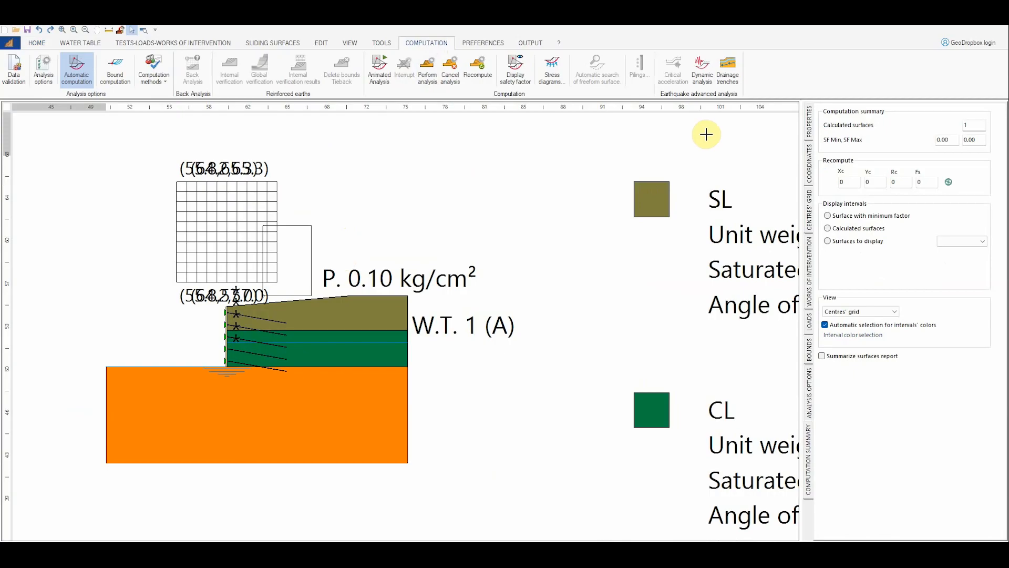
click(946, 27)
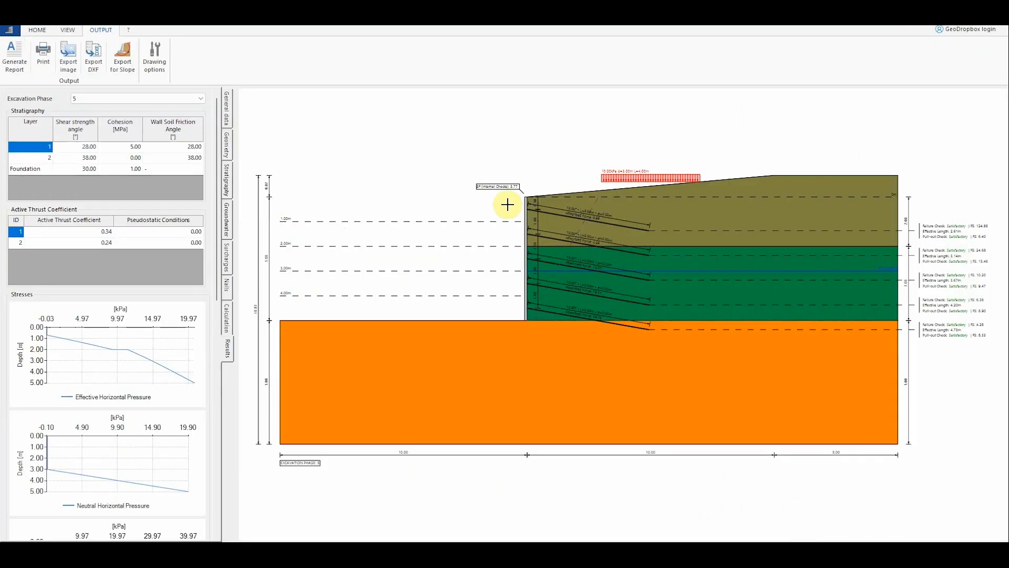